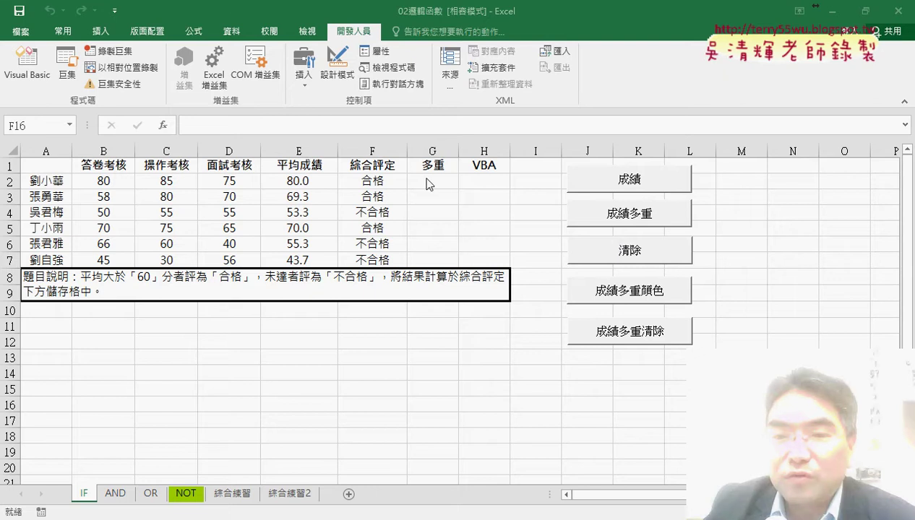
Check F2's existing IF formula, then start a new function in G2 from the Logical list
{"action": "left_click", "coordinate": [427, 182]}
{"action": "left_click", "coordinate": [377, 181]}
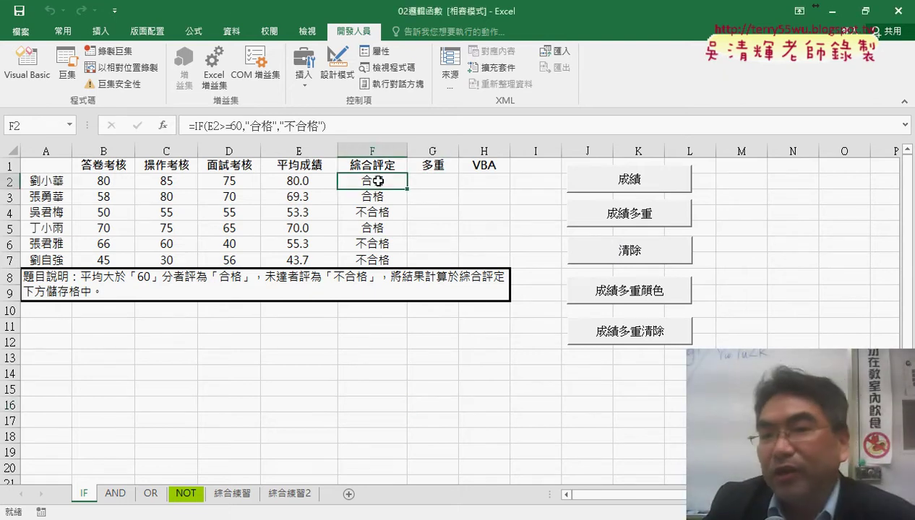
{"action": "left_click", "coordinate": [444, 180]}
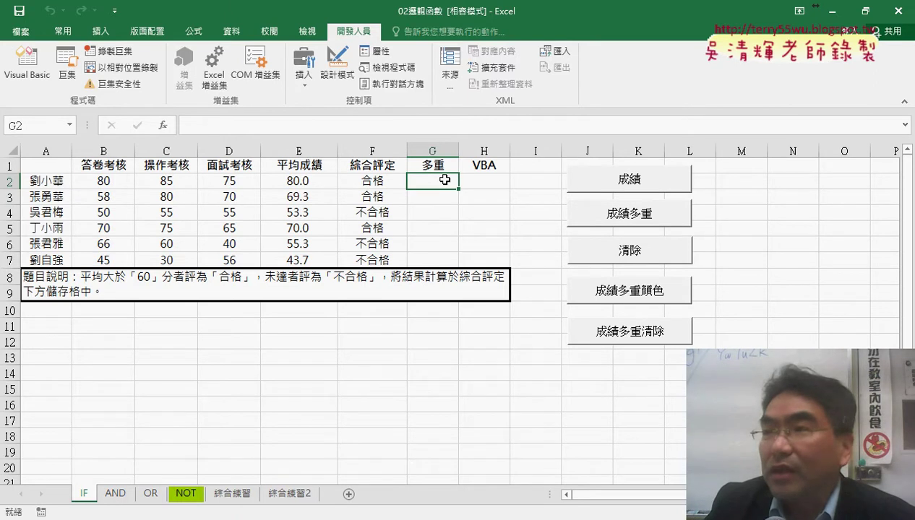
{"action": "left_click", "coordinate": [164, 126]}
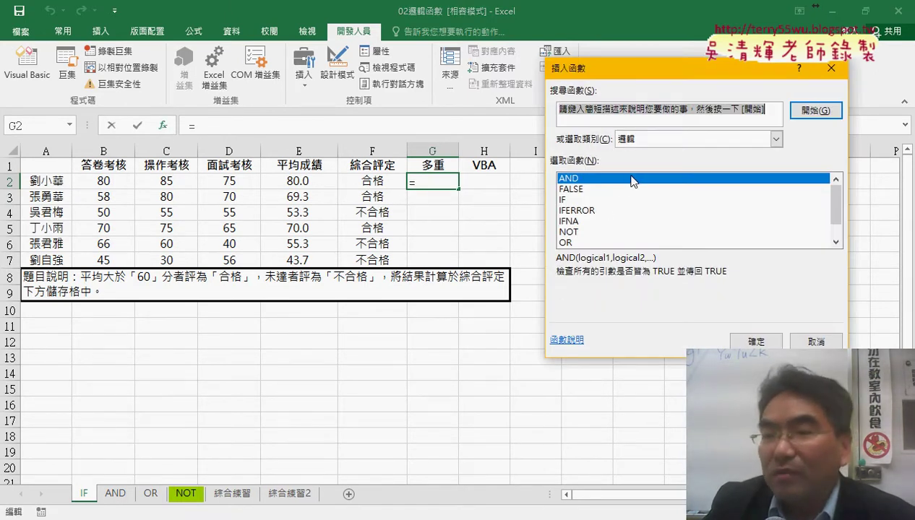
Build an IF in G2 testing E2>=80 that returns "A", leaving the false case open
{"action": "double_click", "coordinate": [569, 201]}
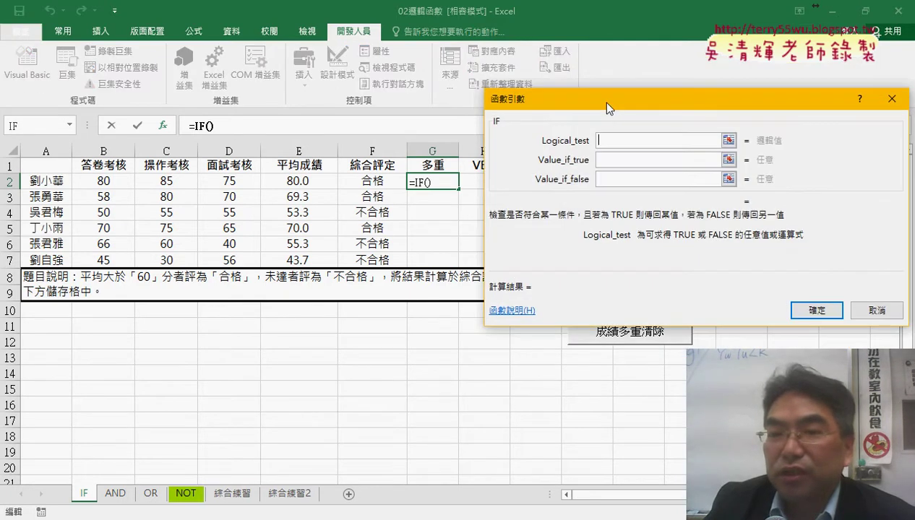
{"action": "left_click_drag", "start_coordinate": [606, 107], "coordinate": [611, 158]}
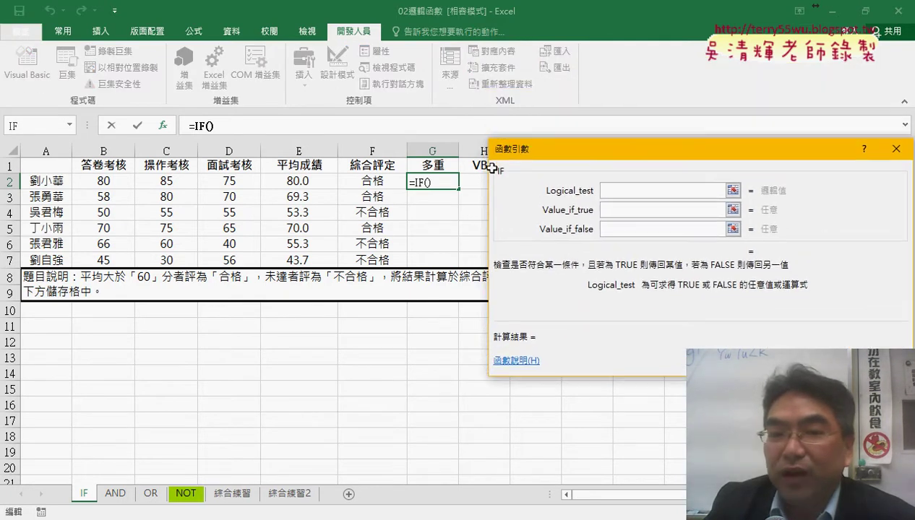
{"action": "left_click", "coordinate": [300, 184]}
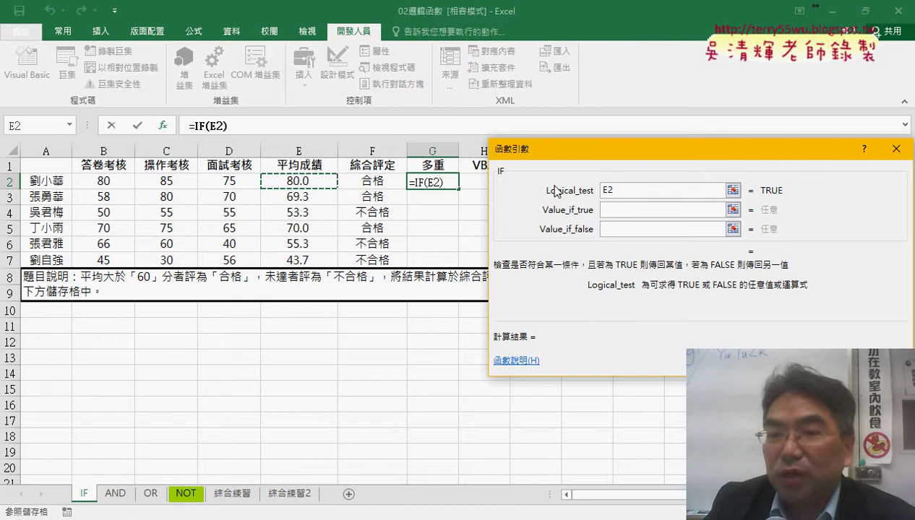
{"action": "type", "text": ">"}
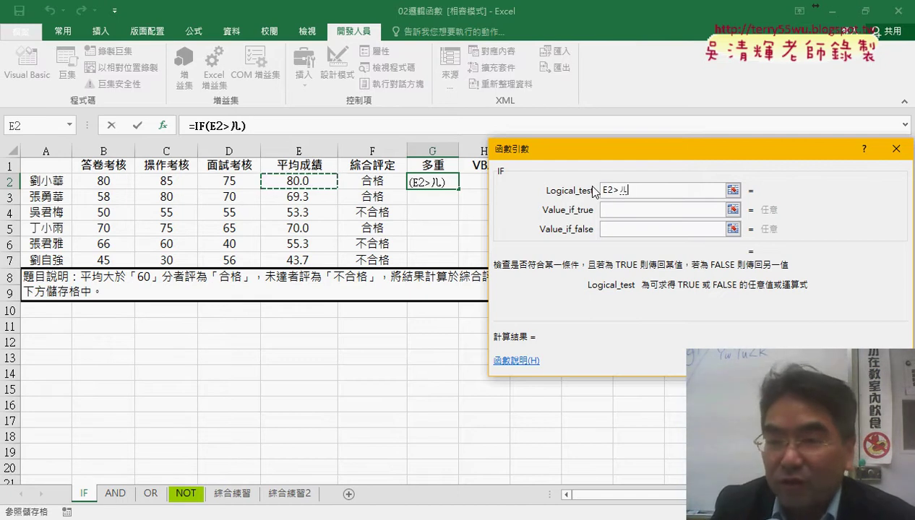
{"action": "type", "text": "=80"}
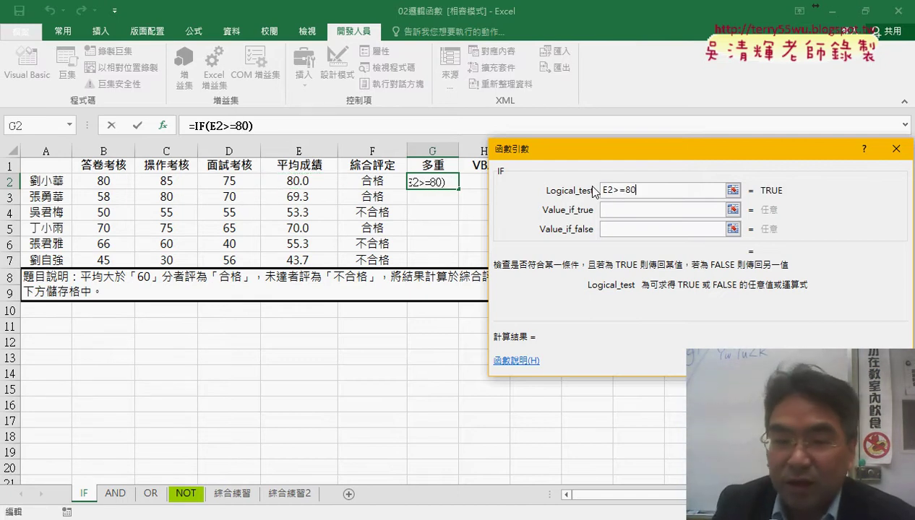
{"action": "key", "text": "Tab"}
{"action": "type", "text": "A"}
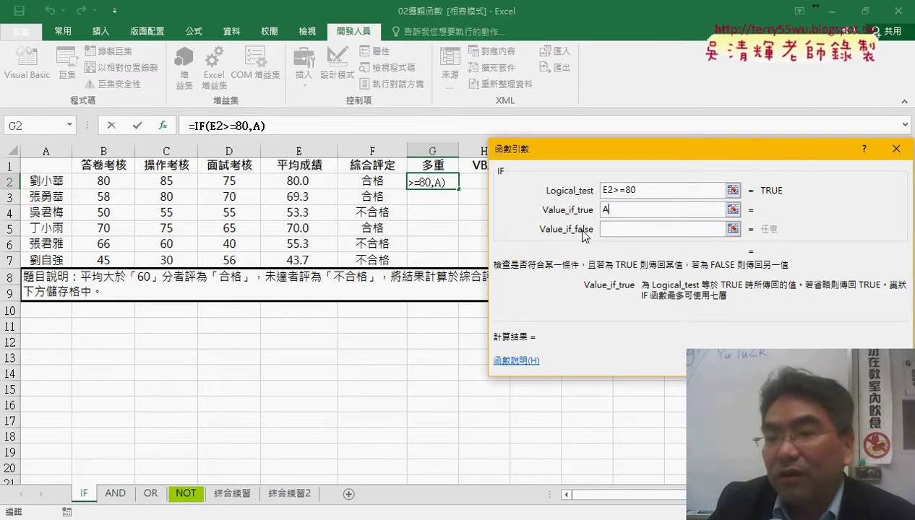
{"action": "left_click", "coordinate": [612, 231]}
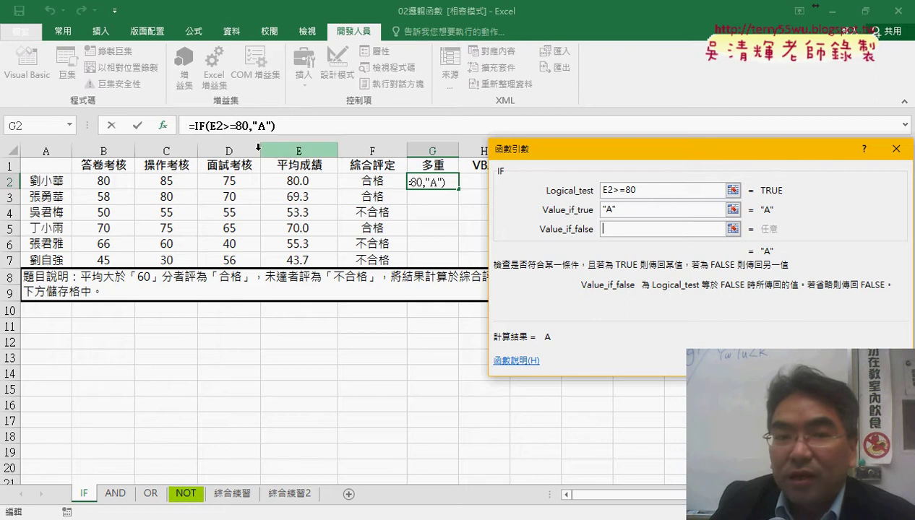
{"action": "left_click", "coordinate": [70, 124]}
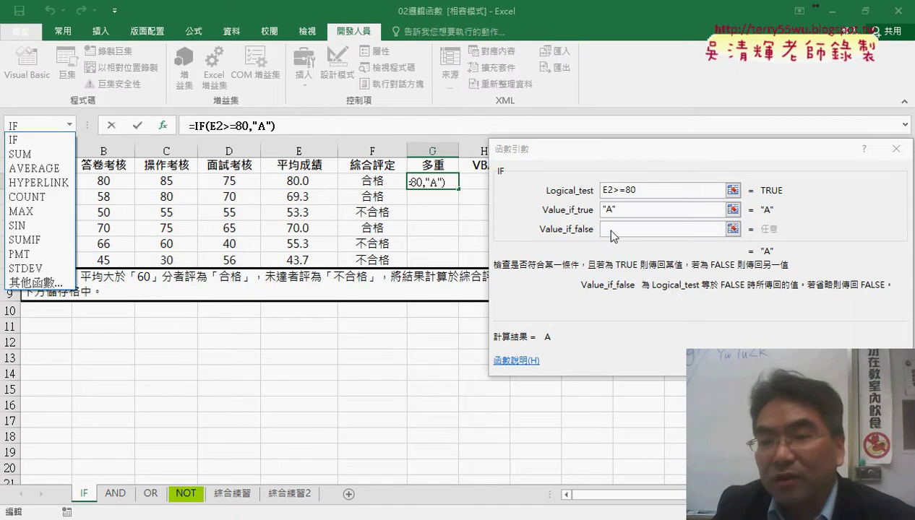
Nest a second IF in the false branch, testing E2>=70 and returning "B"
{"action": "left_click", "coordinate": [32, 149]}
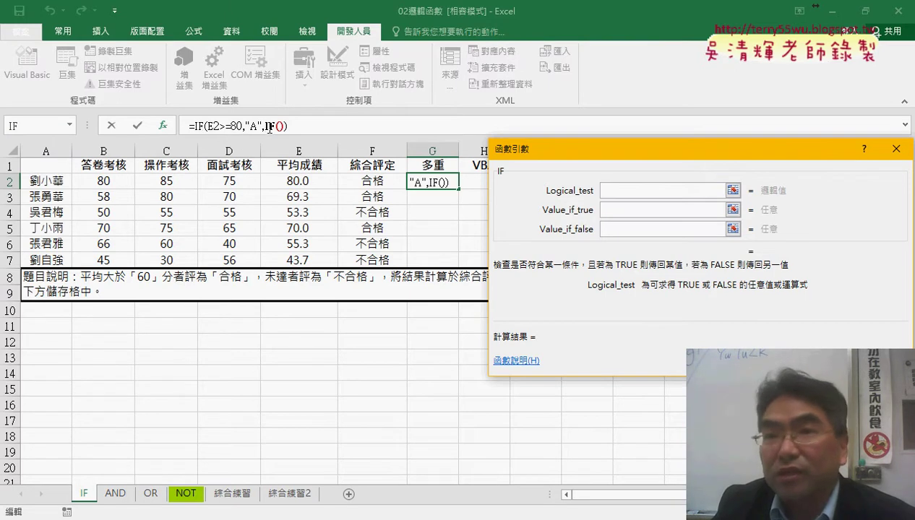
{"action": "left_click", "coordinate": [300, 184]}
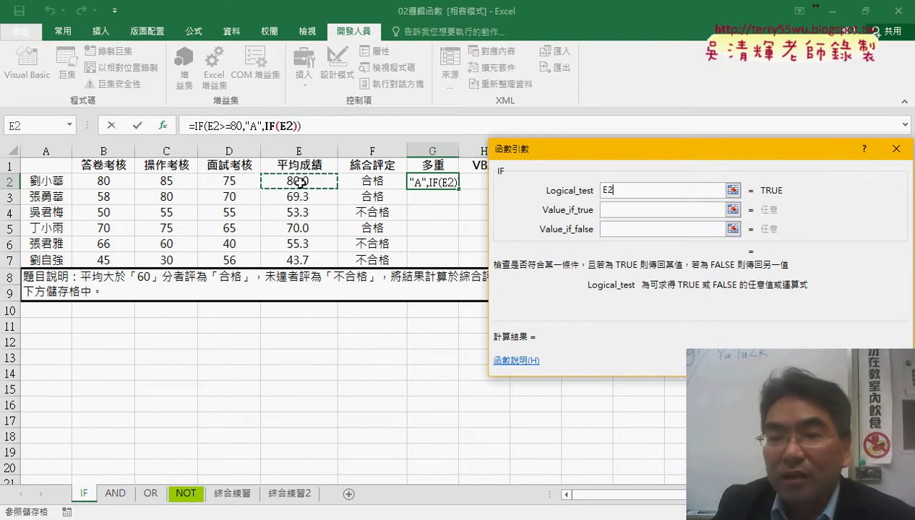
{"action": "type", "text": ">="}
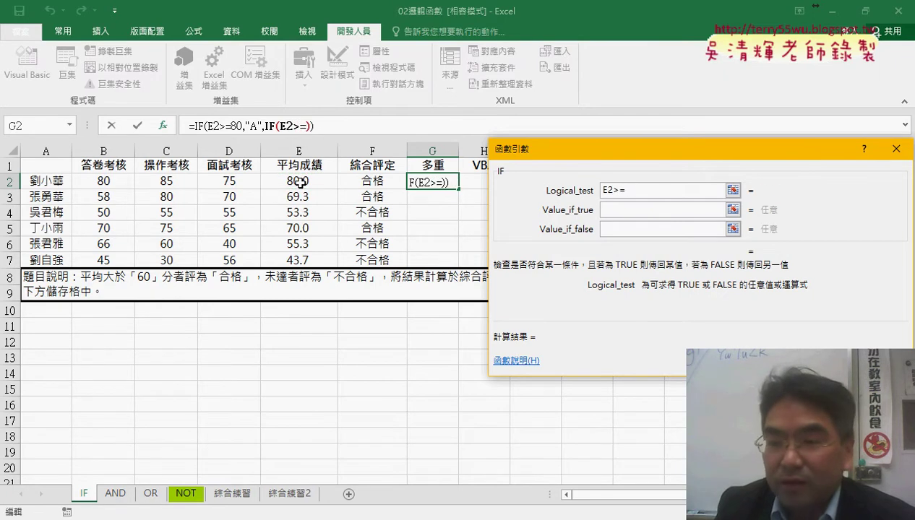
{"action": "type", "text": "80"}
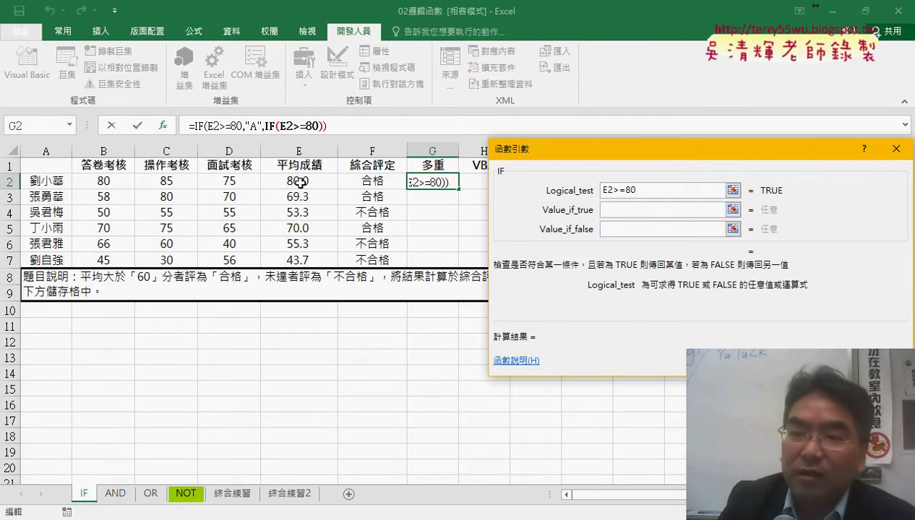
{"action": "left_click", "coordinate": [659, 211]}
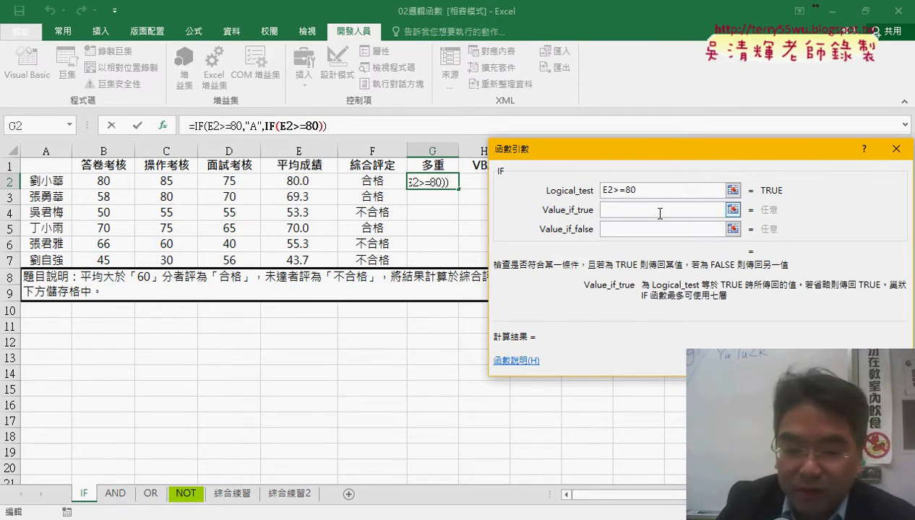
{"action": "type", "text": "B"}
{"action": "left_click", "coordinate": [643, 229]}
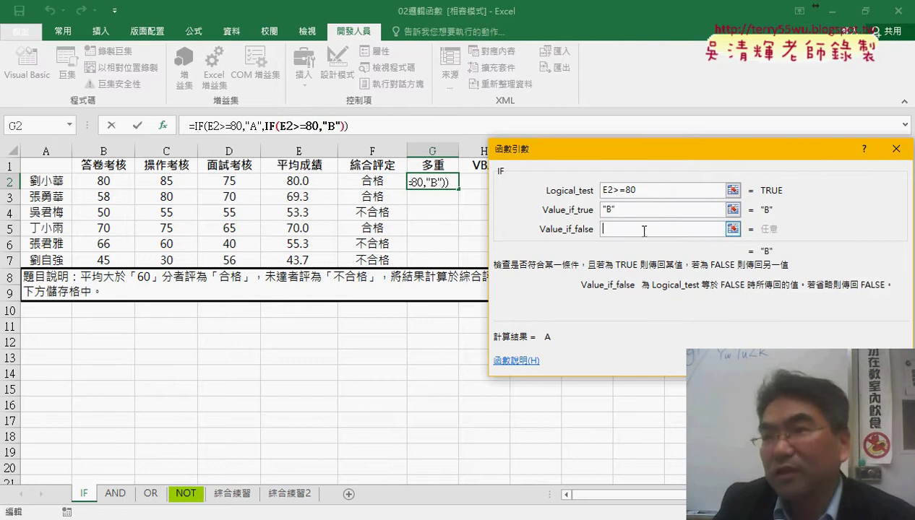
{"action": "left_click", "coordinate": [631, 191]}
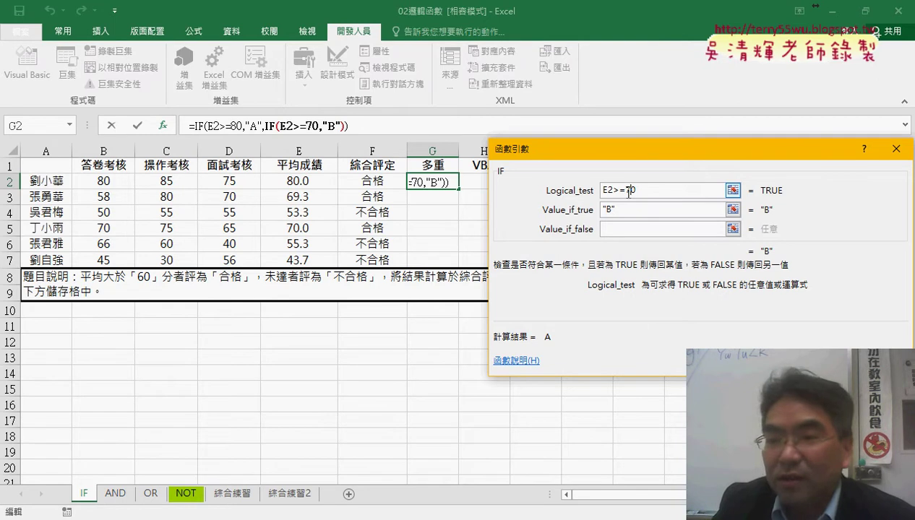
{"action": "left_click", "coordinate": [629, 229]}
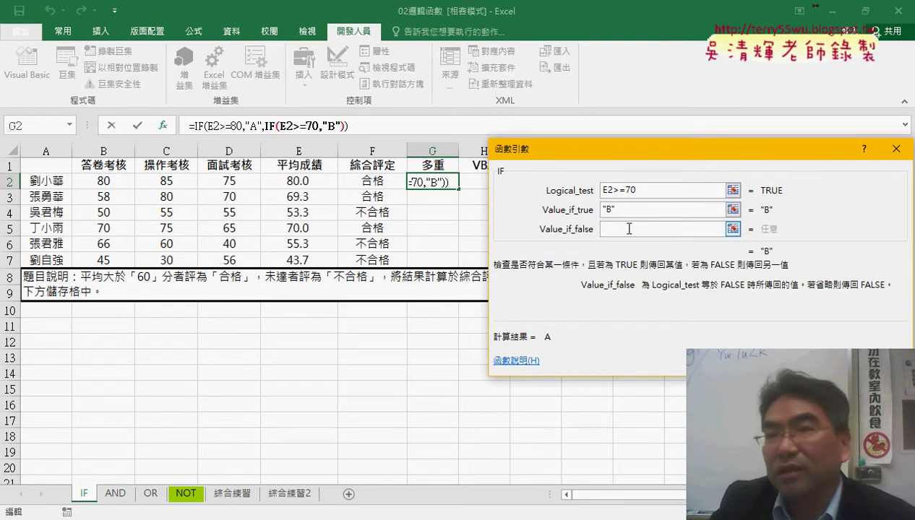
{"action": "left_click", "coordinate": [70, 125]}
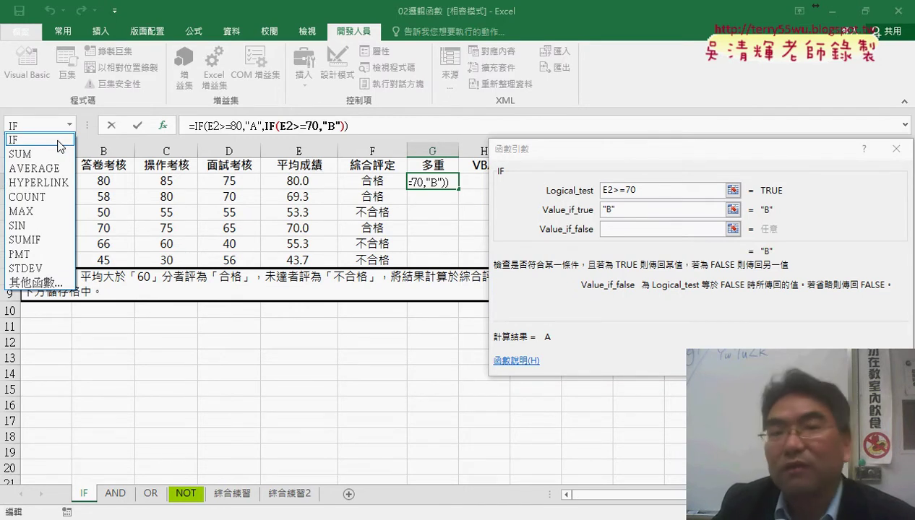
Nest a third IF testing E2>=60 that returns "C", otherwise "D", and enter the formula
{"action": "left_click", "coordinate": [60, 147]}
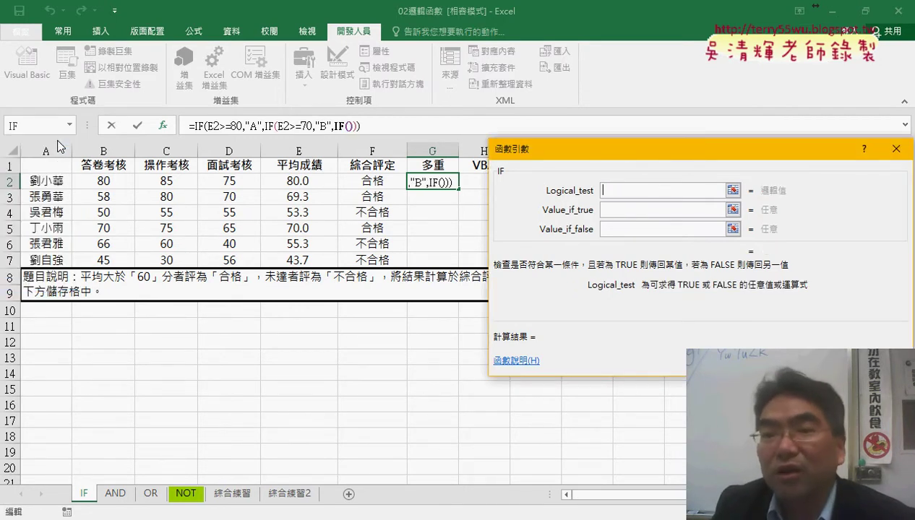
{"action": "left_click", "coordinate": [302, 185]}
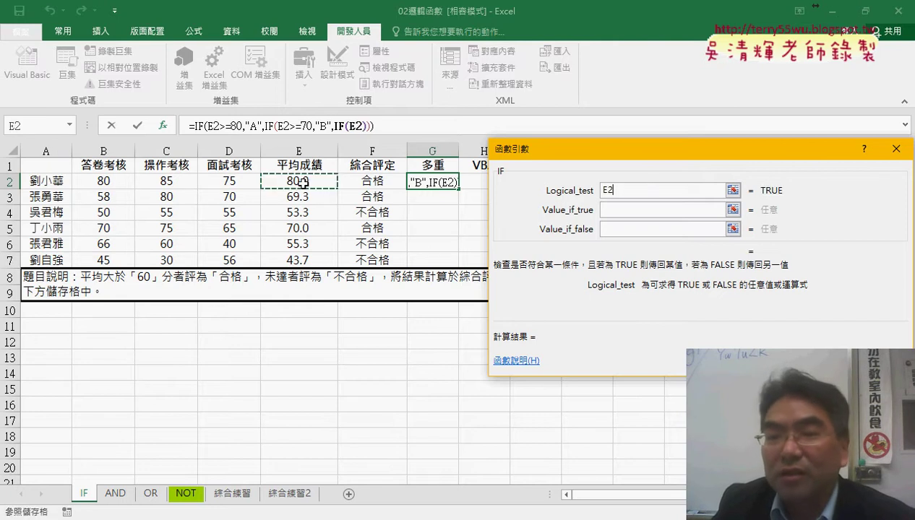
{"action": "type", "text": ">=60"}
{"action": "left_click", "coordinate": [617, 208]}
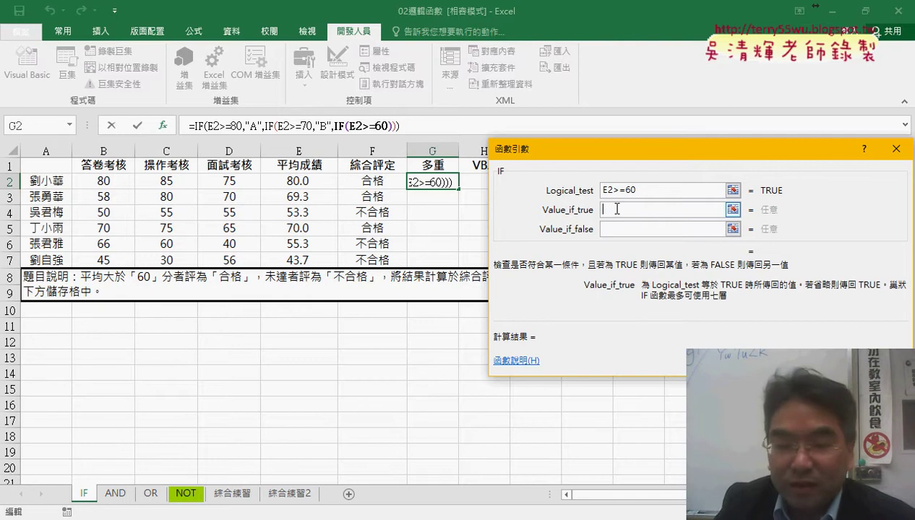
{"action": "type", "text": "C"}
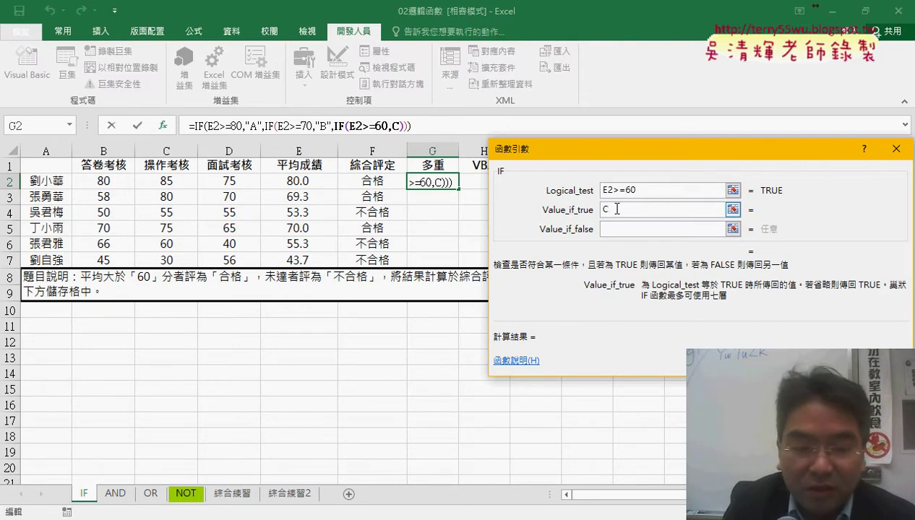
{"action": "key", "text": "Tab"}
{"action": "type", "text": "D"}
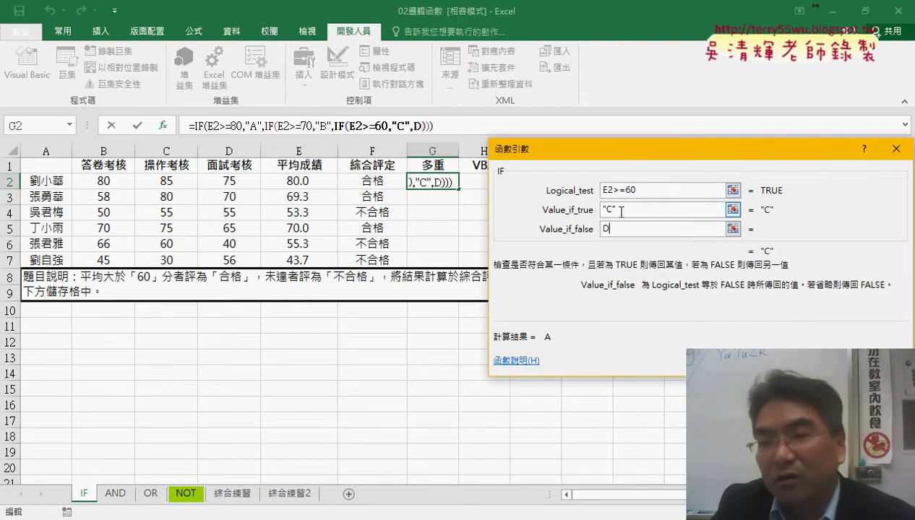
{"action": "left_click", "coordinate": [626, 211]}
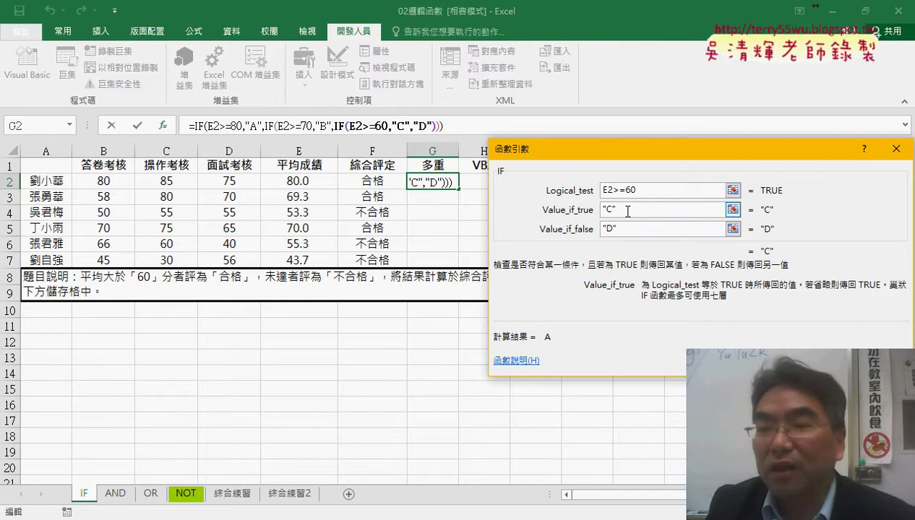
{"action": "key", "text": "Return"}
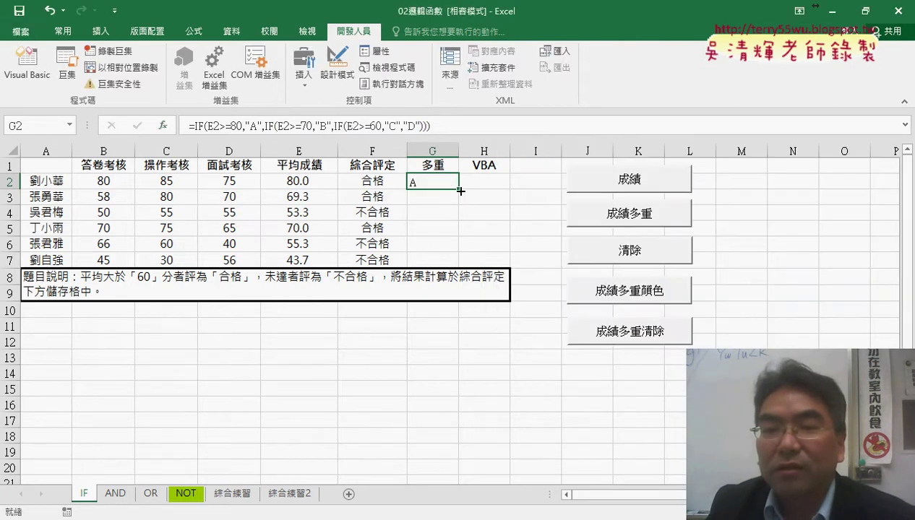
Fill G2's grade formula down to G7, dismissing the merged-cells warning
{"action": "left_click_drag", "start_coordinate": [461, 191], "coordinate": [460, 262]}
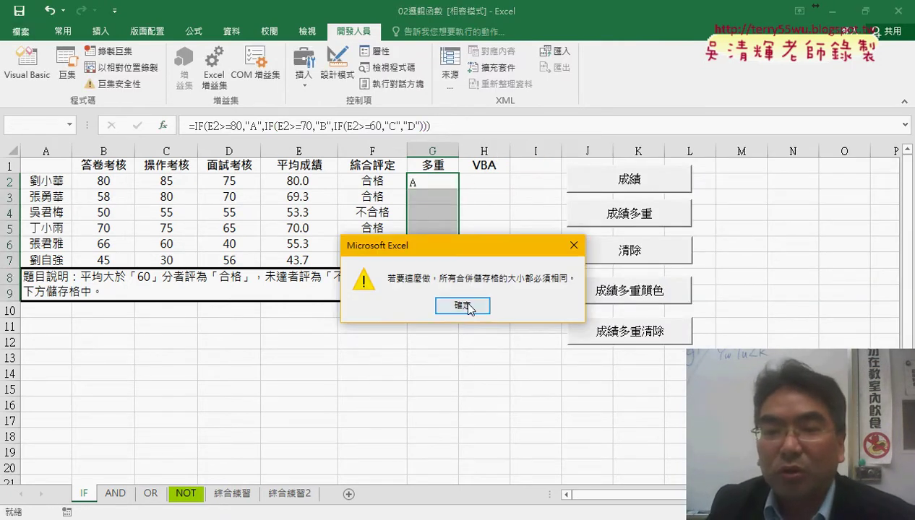
{"action": "left_click", "coordinate": [470, 307]}
{"action": "left_click_drag", "start_coordinate": [458, 190], "coordinate": [455, 264]}
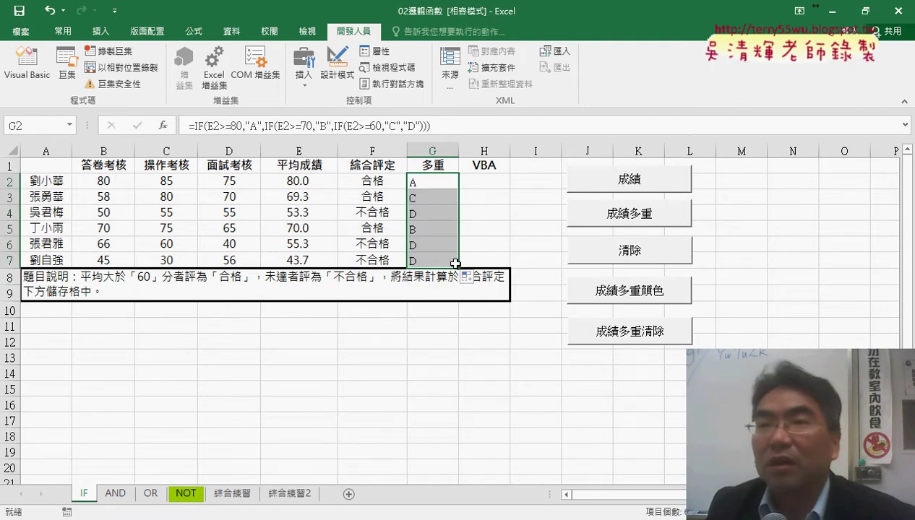
{"action": "left_click", "coordinate": [437, 183]}
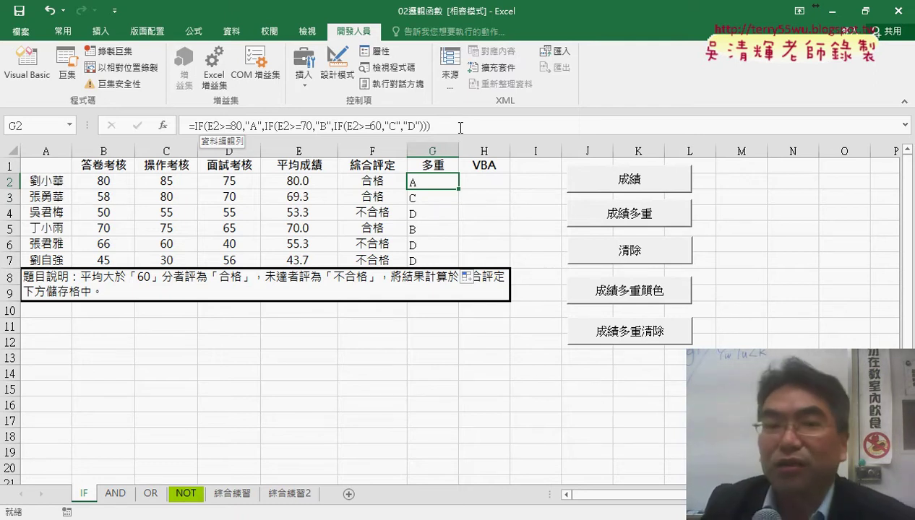
Show the Function Arguments for G2's outer IF: E2>=80, "A", and the nested IF
{"action": "left_click", "coordinate": [459, 128]}
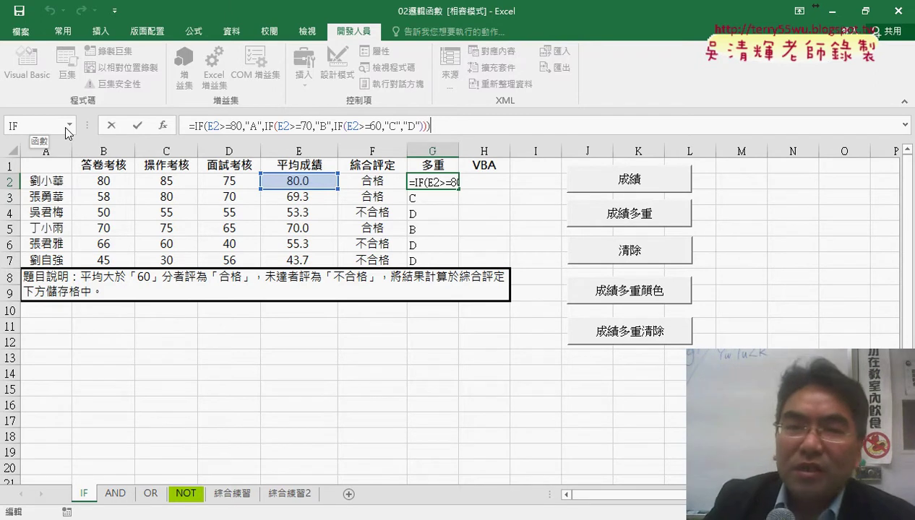
{"action": "left_click", "coordinate": [194, 126]}
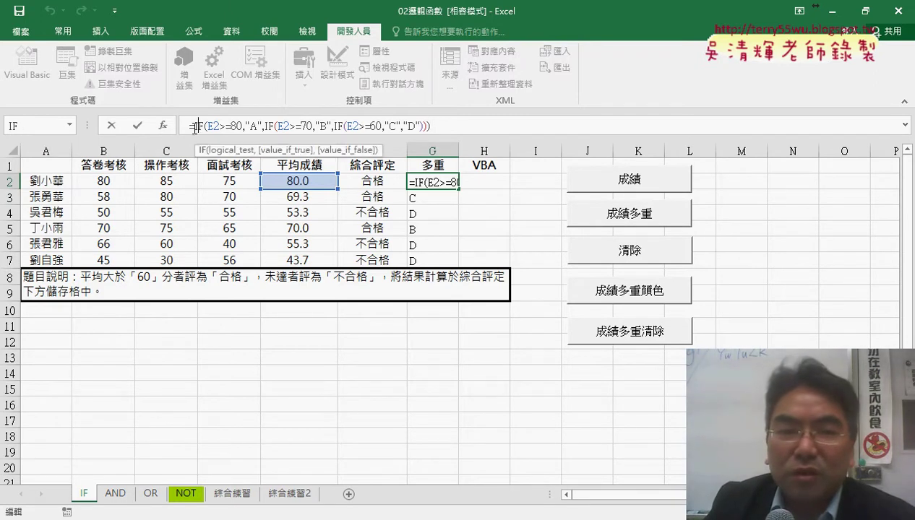
{"action": "left_click", "coordinate": [162, 126]}
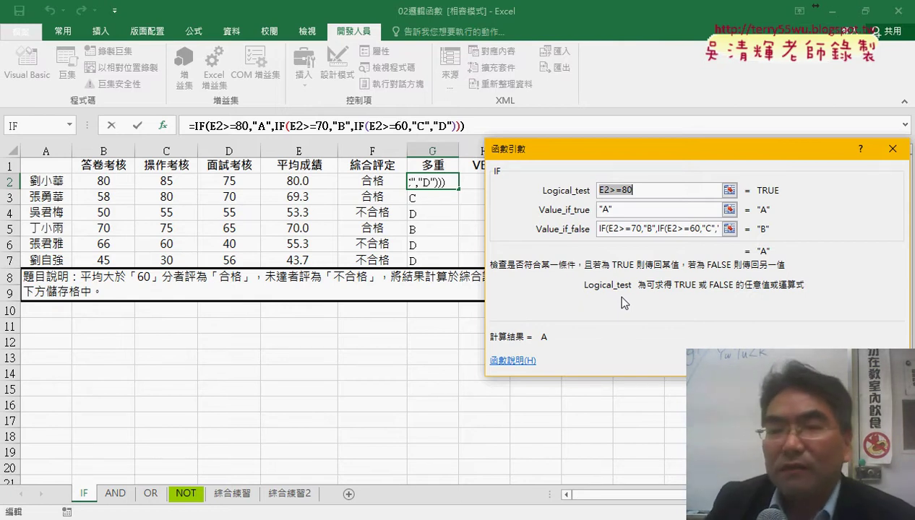
Review the full nested IF in Value_if_false, close the dialog, and select H2:H7
{"action": "left_click_drag", "start_coordinate": [567, 148], "coordinate": [293, 200]}
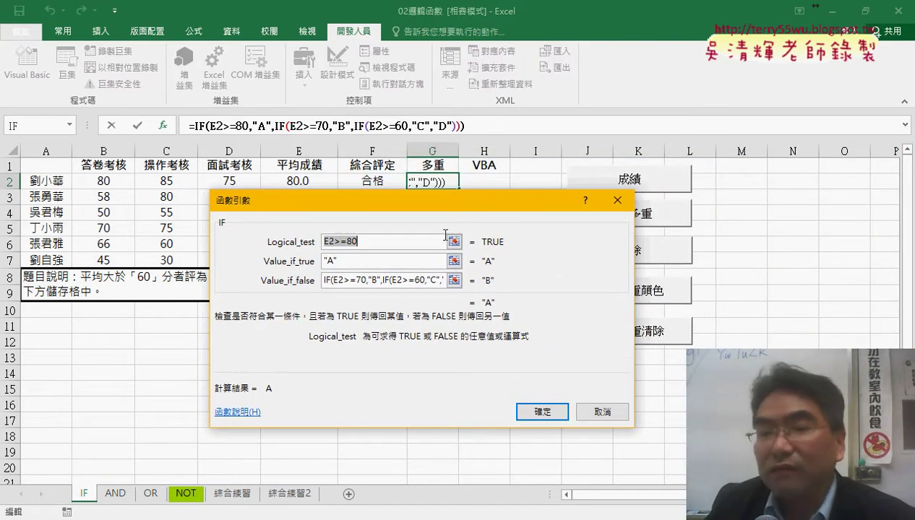
{"action": "left_click", "coordinate": [365, 280]}
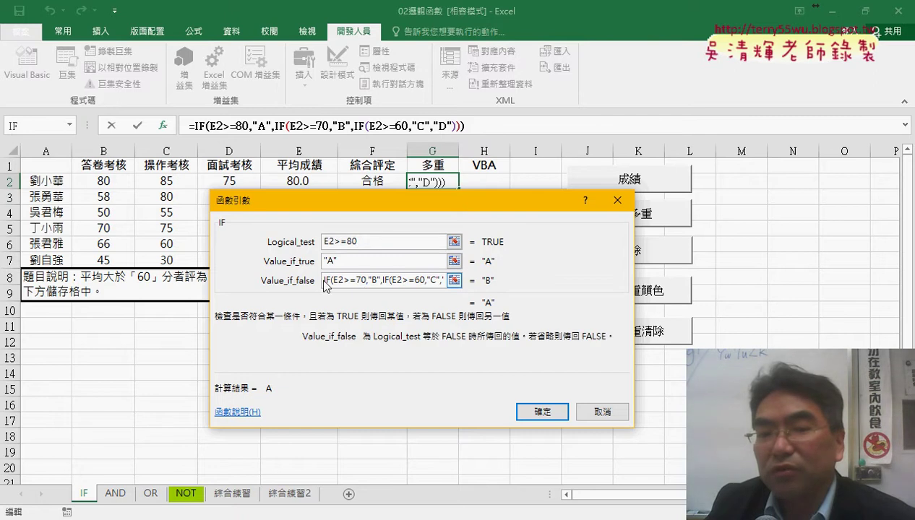
{"action": "left_click_drag", "start_coordinate": [330, 282], "coordinate": [523, 281]}
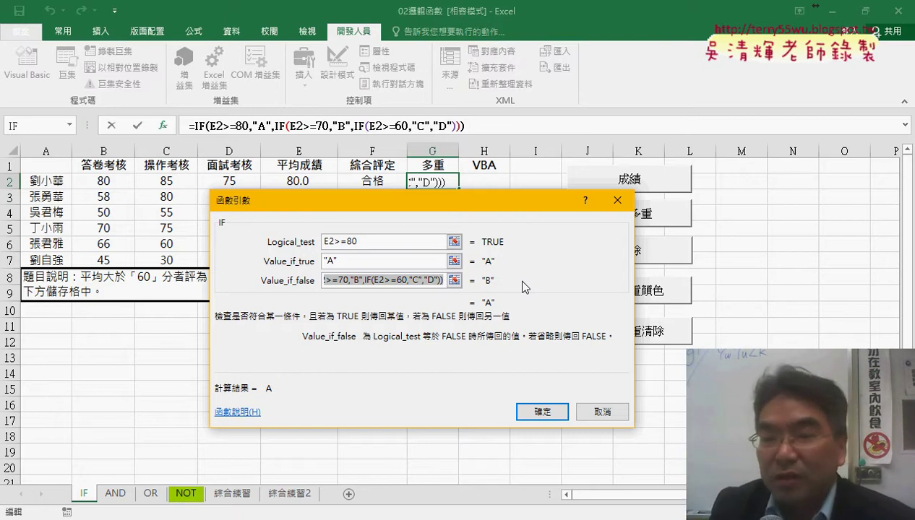
{"action": "left_click", "coordinate": [545, 412]}
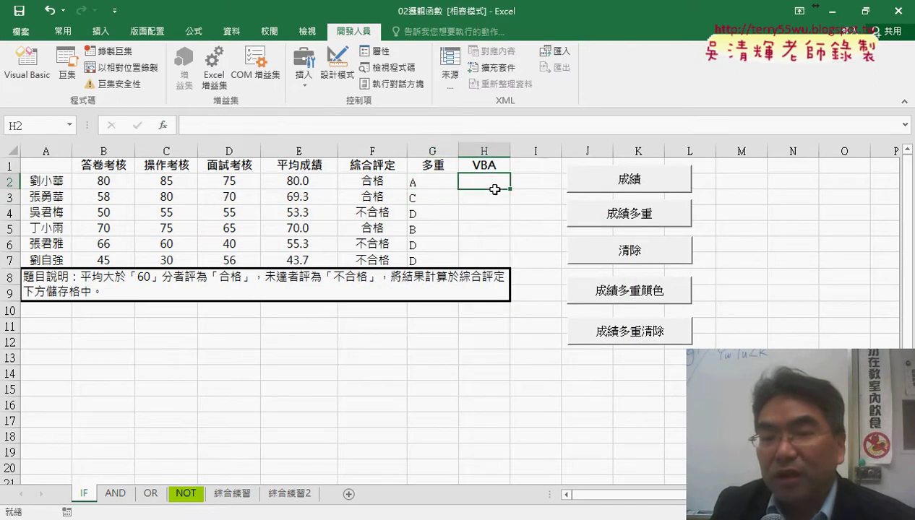
{"action": "left_click_drag", "start_coordinate": [495, 183], "coordinate": [492, 259]}
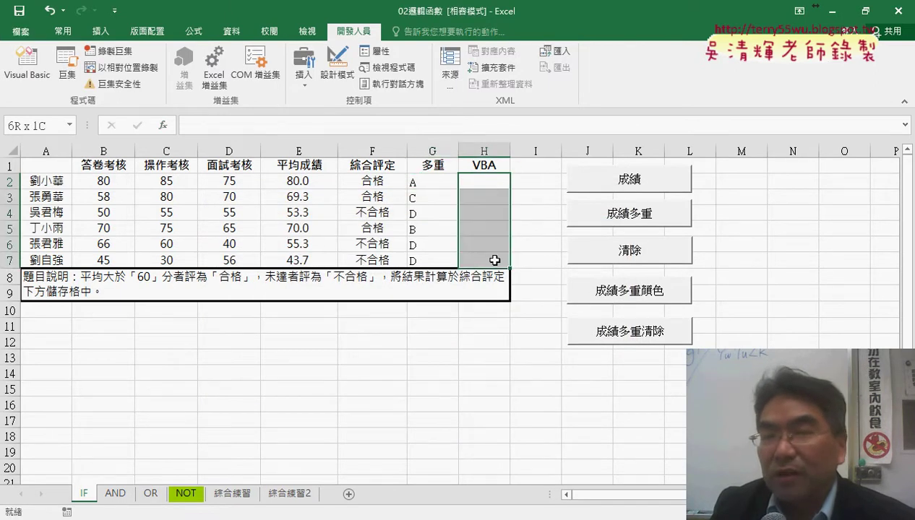
{"action": "left_click", "coordinate": [418, 181]}
{"action": "left_click", "coordinate": [365, 182]}
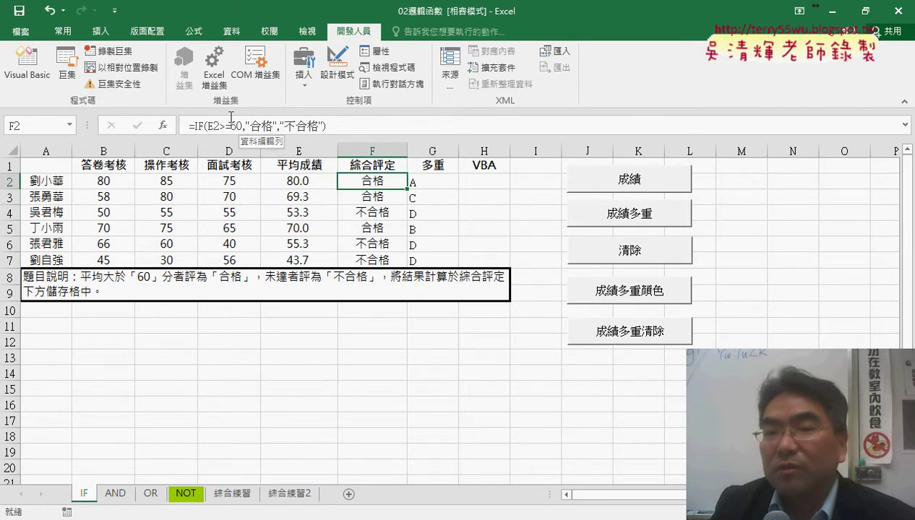
{"action": "left_click", "coordinate": [440, 184]}
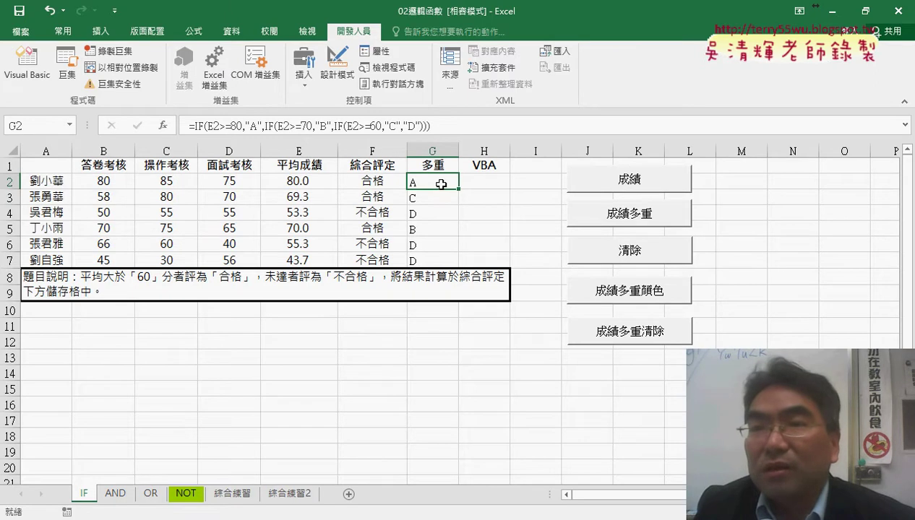
{"action": "left_click", "coordinate": [384, 182]}
{"action": "left_click", "coordinate": [443, 184]}
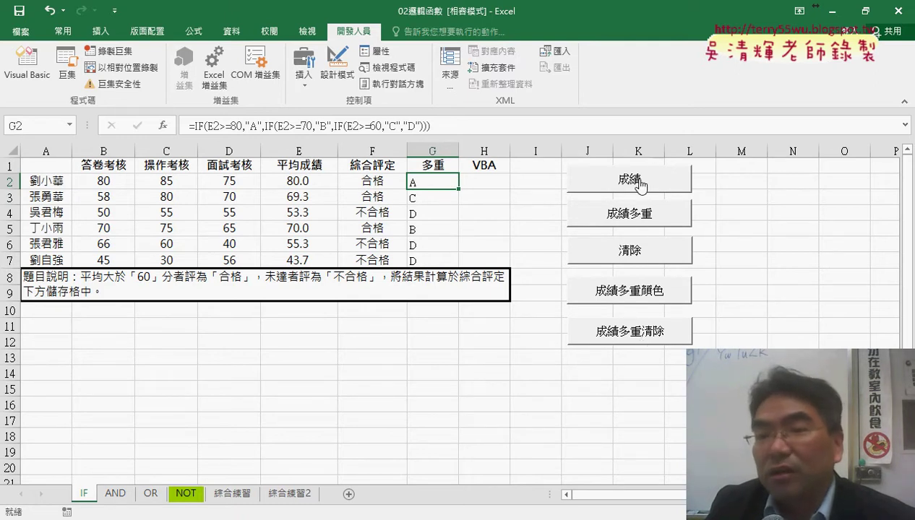
{"action": "left_click", "coordinate": [495, 184]}
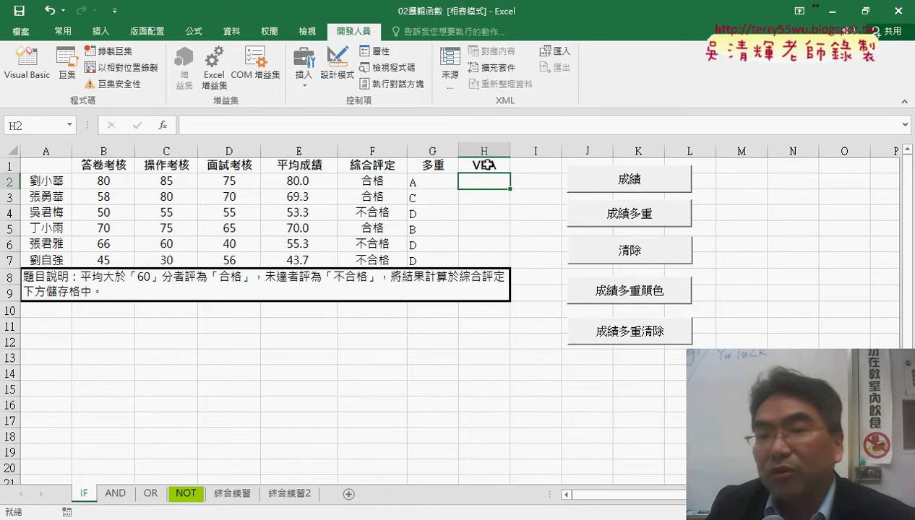
{"action": "left_click", "coordinate": [484, 166]}
{"action": "left_click", "coordinate": [484, 183]}
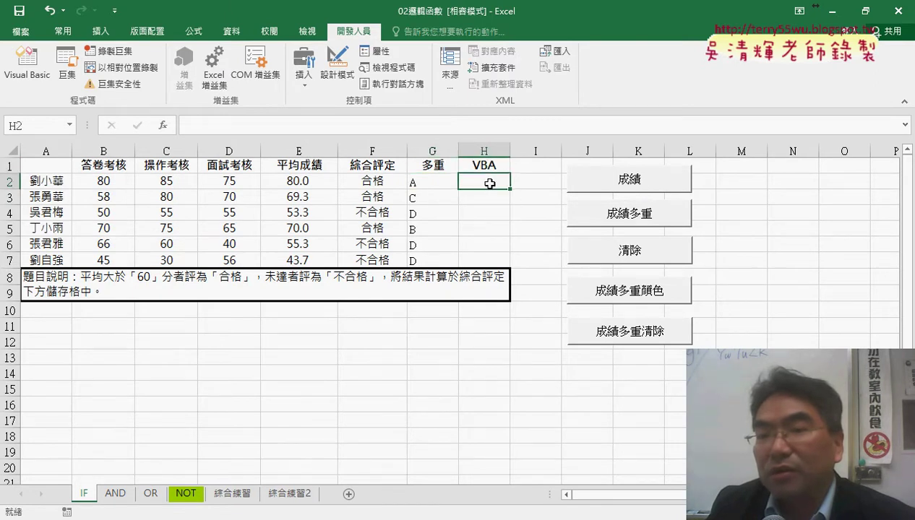
{"action": "left_click", "coordinate": [624, 185]}
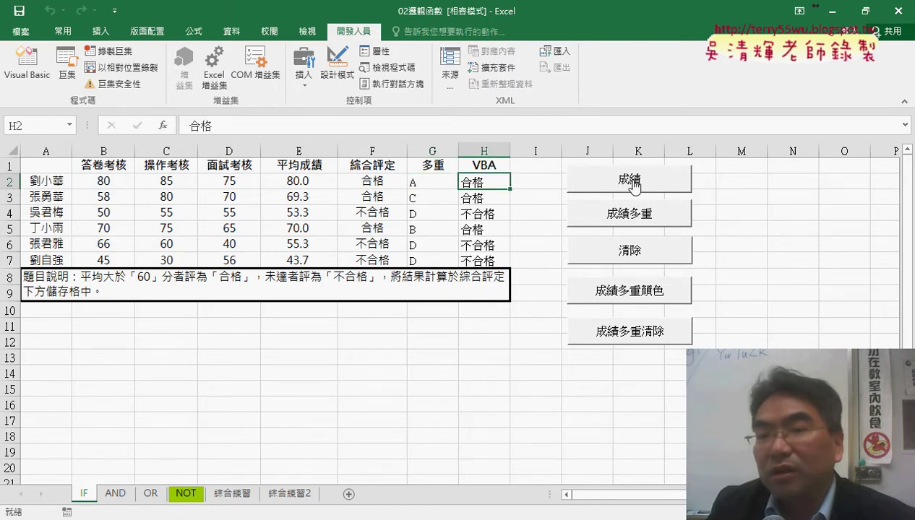
{"action": "left_click", "coordinate": [630, 251]}
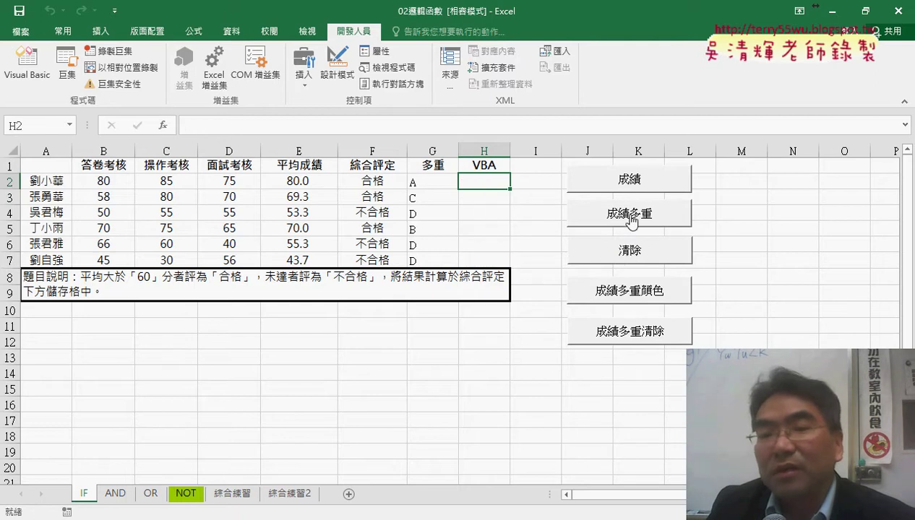
{"action": "left_click", "coordinate": [630, 216]}
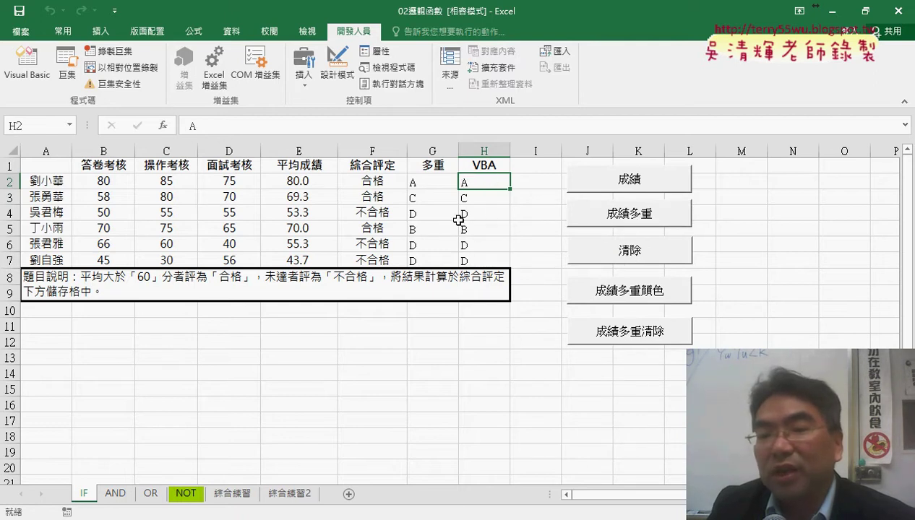
{"action": "left_click", "coordinate": [646, 260]}
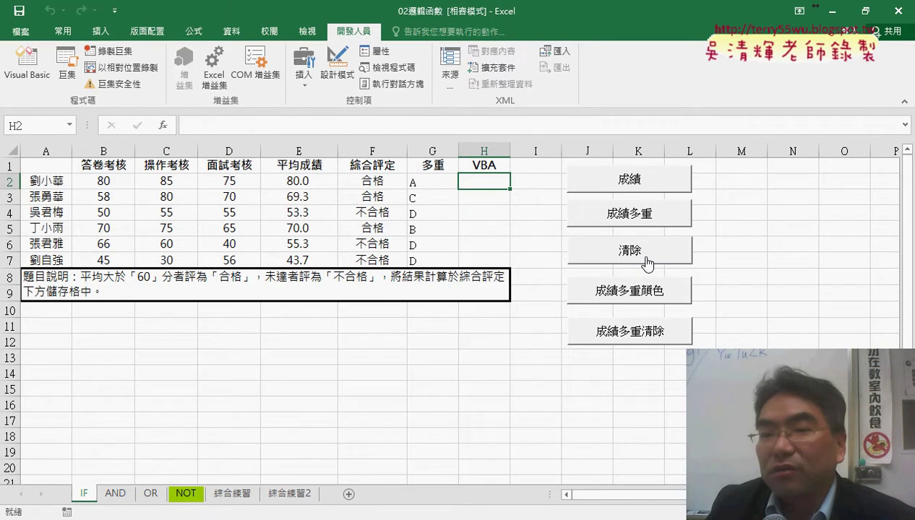
{"action": "left_click", "coordinate": [645, 297]}
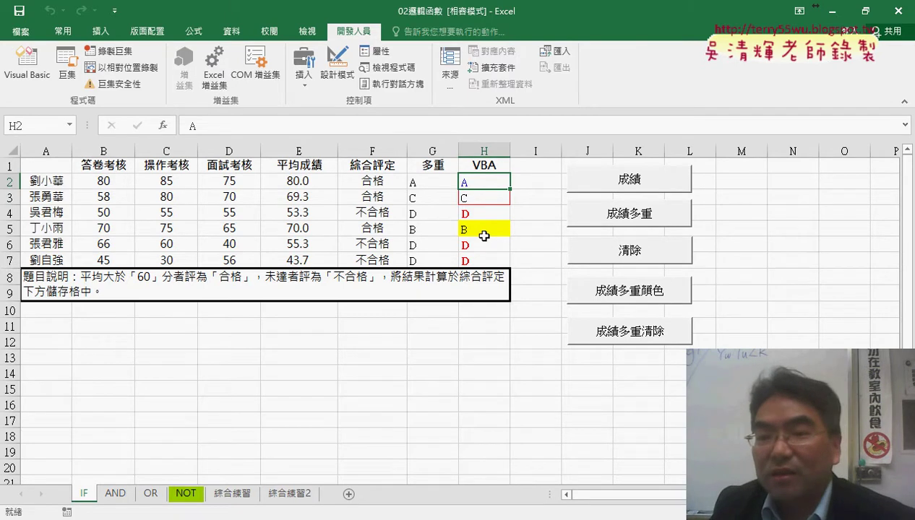
{"action": "left_click", "coordinate": [649, 337]}
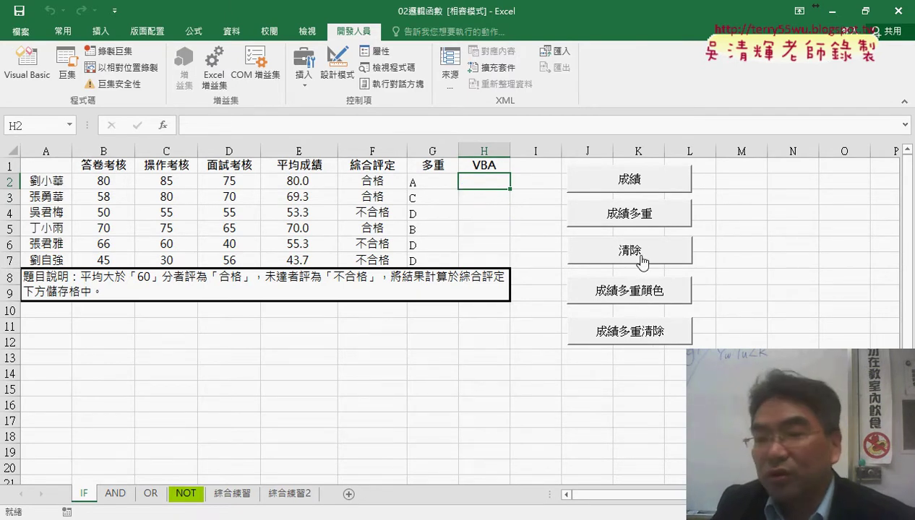
Remove the macro grades and colour fills from H2:H7, then select H2 alone
{"action": "left_click", "coordinate": [582, 290]}
{"action": "left_click", "coordinate": [578, 253]}
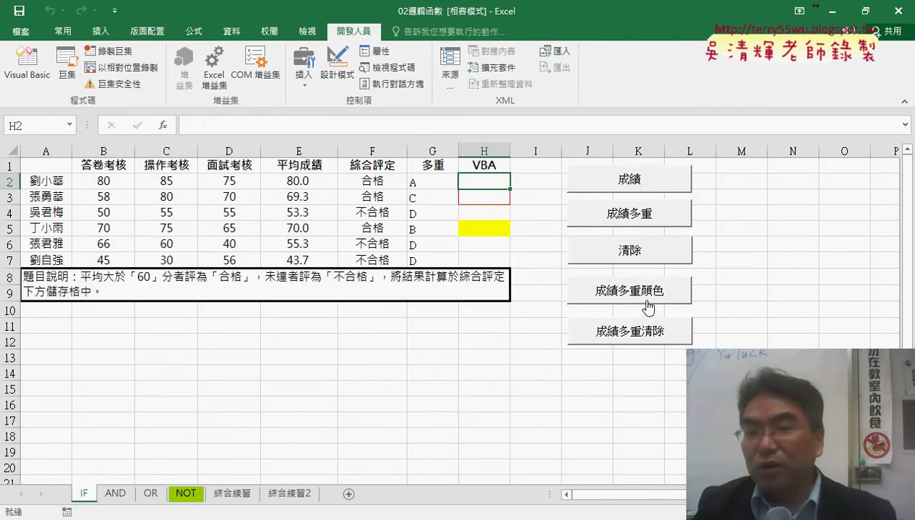
{"action": "left_click_drag", "start_coordinate": [470, 180], "coordinate": [475, 257]}
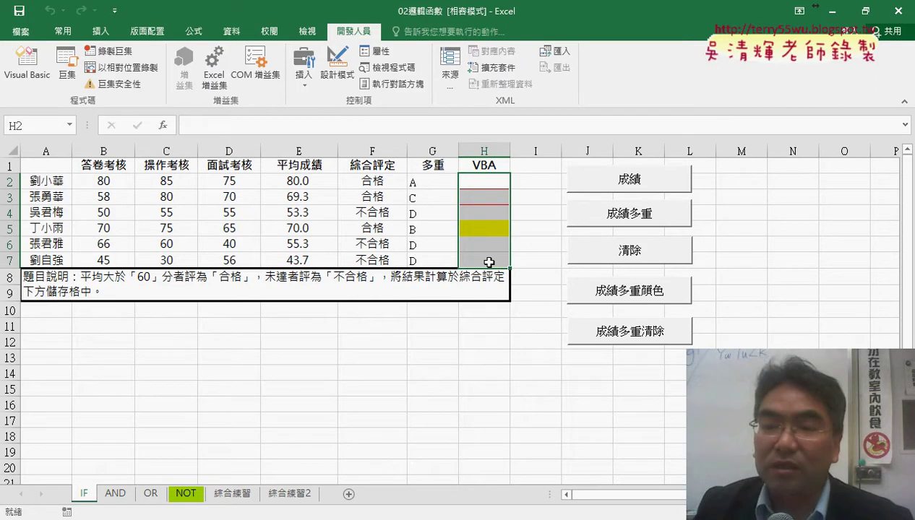
{"action": "left_click", "coordinate": [643, 335]}
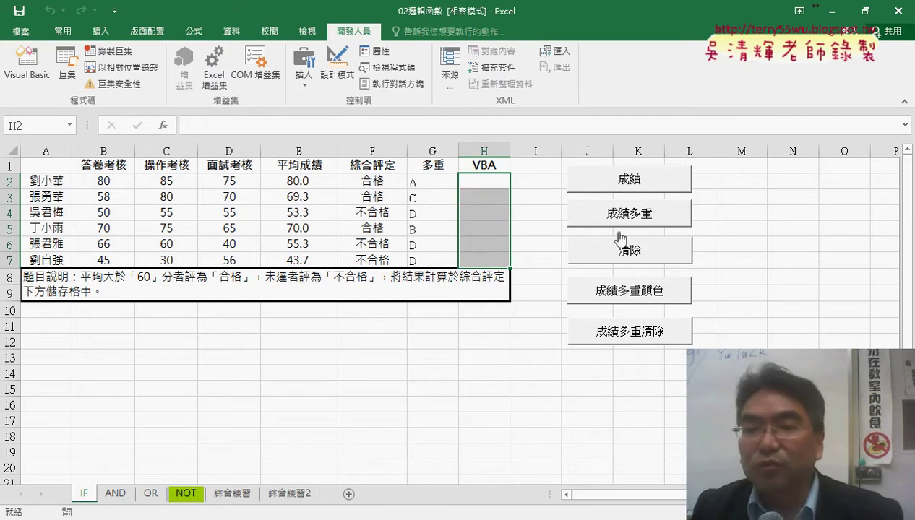
{"action": "left_click", "coordinate": [485, 182]}
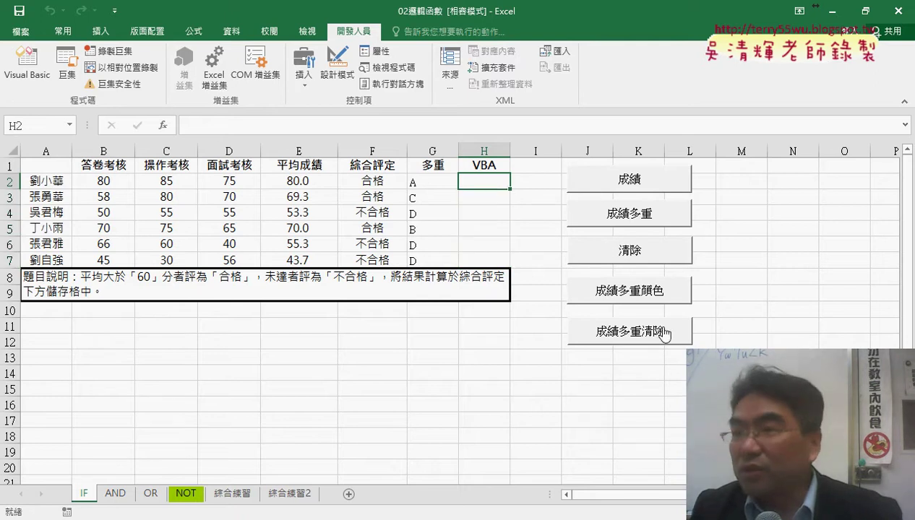
{"action": "left_click", "coordinate": [165, 126]}
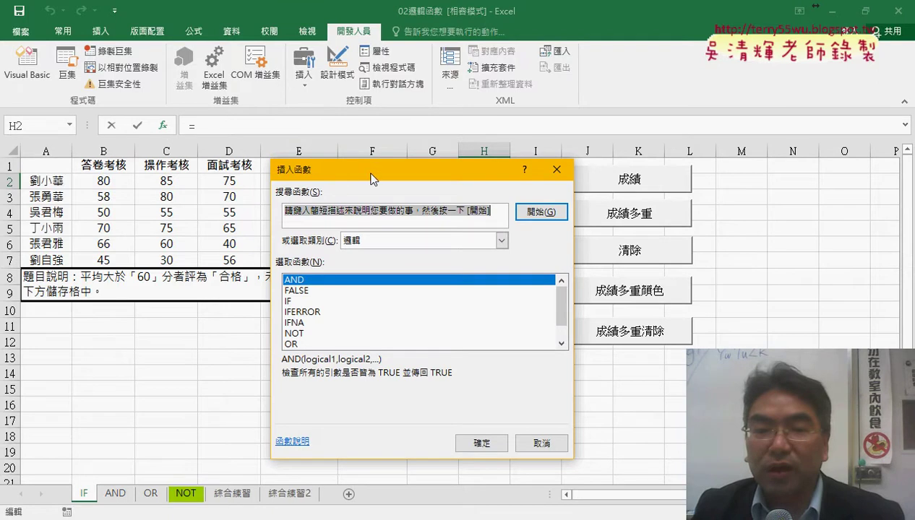
{"action": "left_click_drag", "start_coordinate": [372, 178], "coordinate": [645, 124]}
{"action": "left_click", "coordinate": [773, 186]}
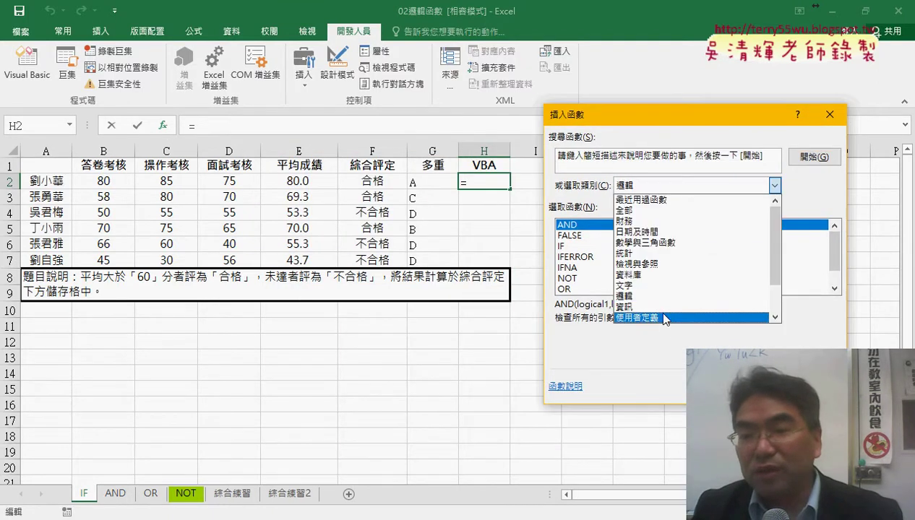
{"action": "left_click", "coordinate": [661, 317]}
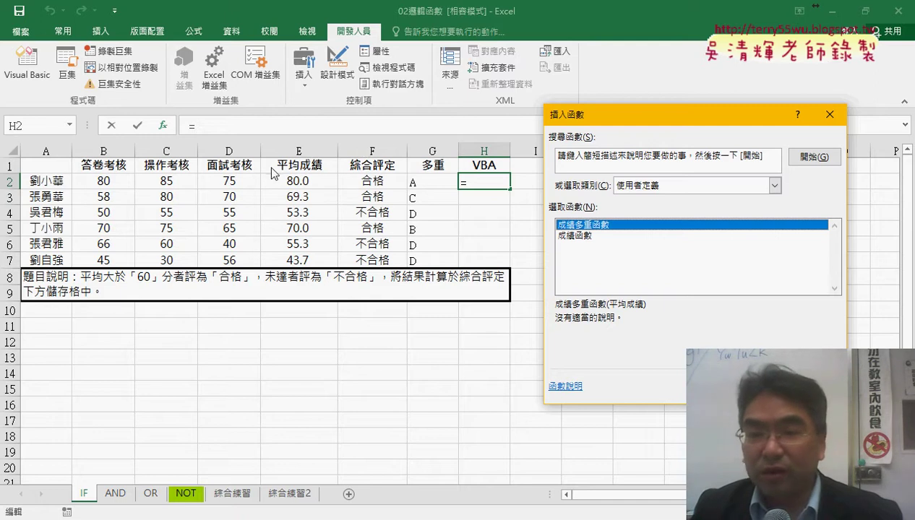
{"action": "left_click", "coordinate": [586, 236]}
{"action": "double_click", "coordinate": [586, 236]}
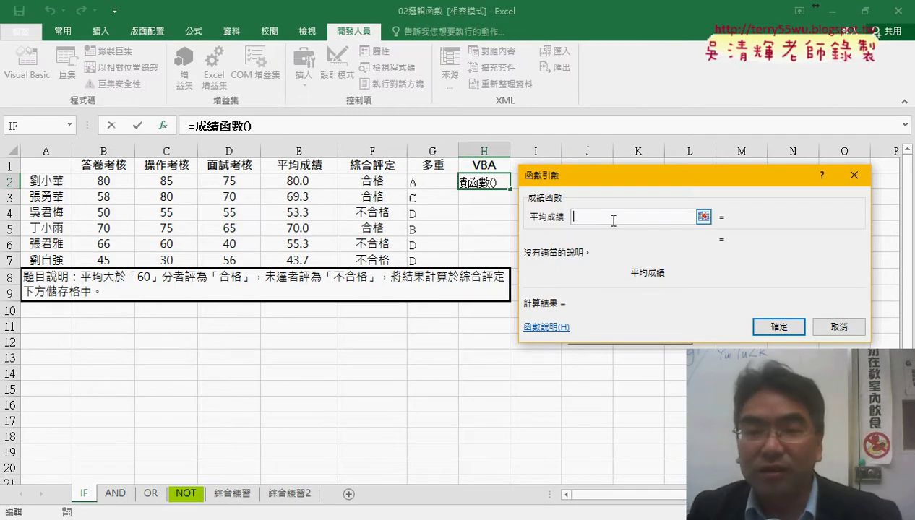
{"action": "left_click", "coordinate": [304, 183]}
{"action": "left_click", "coordinate": [778, 326]}
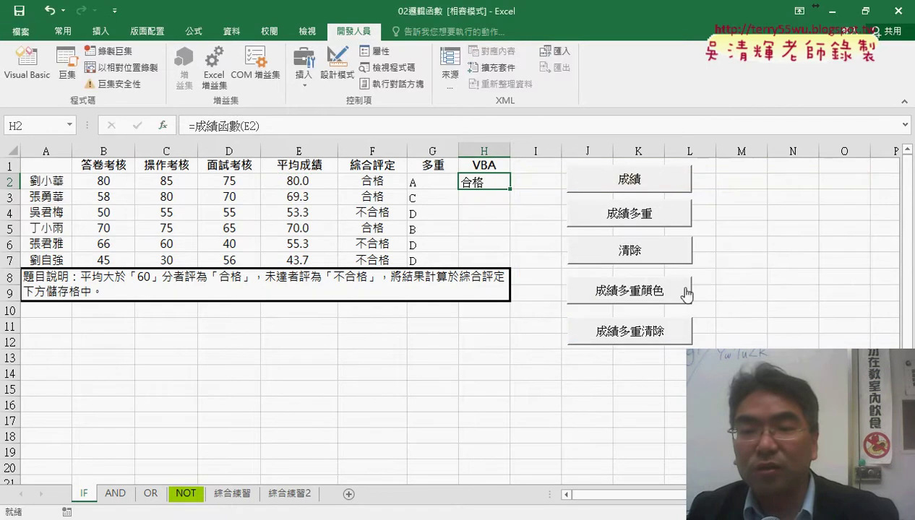
{"action": "left_click_drag", "start_coordinate": [510, 190], "coordinate": [506, 268]}
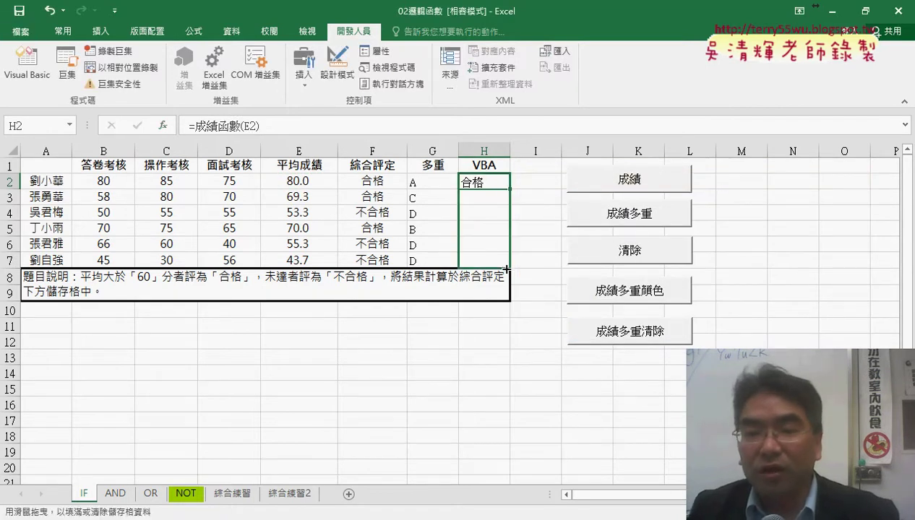
{"action": "key", "text": "Delete"}
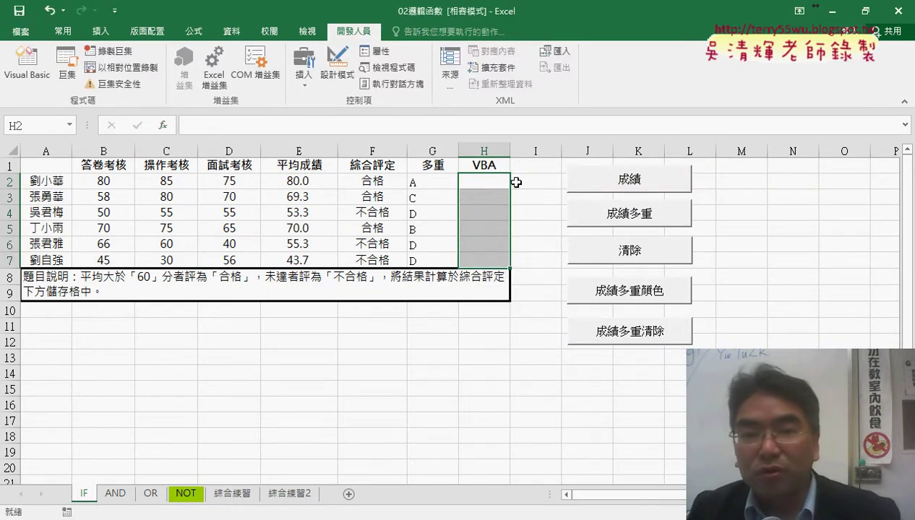
Enter =成績多重函數(E2) in H2 so it shows grade A
{"action": "left_click", "coordinate": [490, 178]}
{"action": "left_click", "coordinate": [163, 125]}
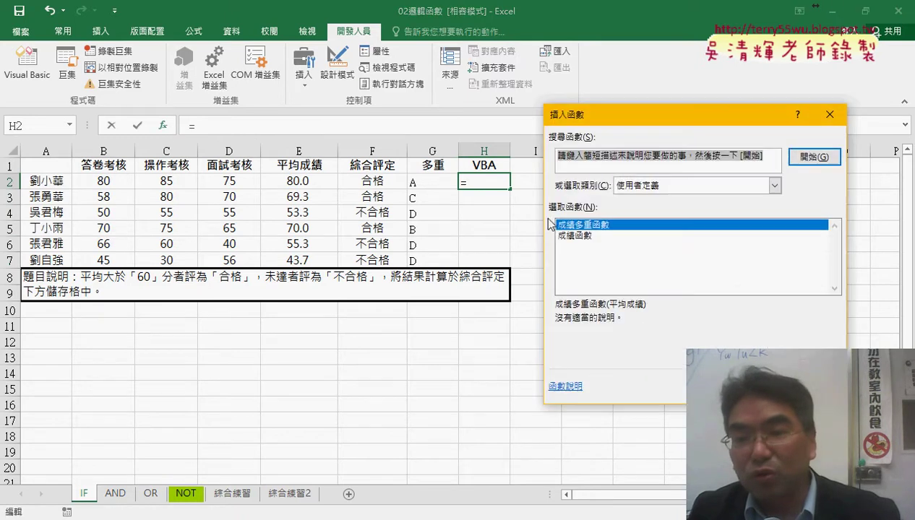
{"action": "double_click", "coordinate": [588, 230]}
{"action": "left_click", "coordinate": [303, 182]}
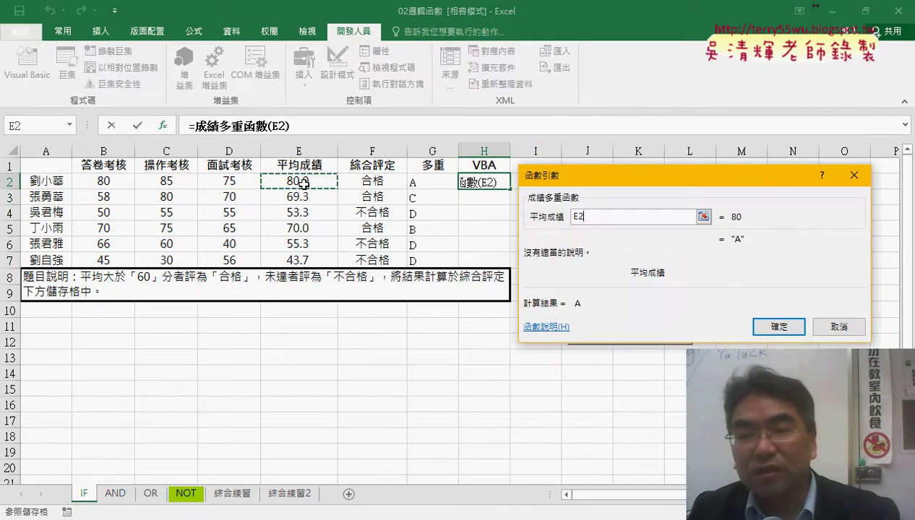
{"action": "left_click", "coordinate": [778, 326]}
Compare the G2 and H2 formulas, then fill 成績多重函數 down to H7
{"action": "left_click", "coordinate": [431, 182]}
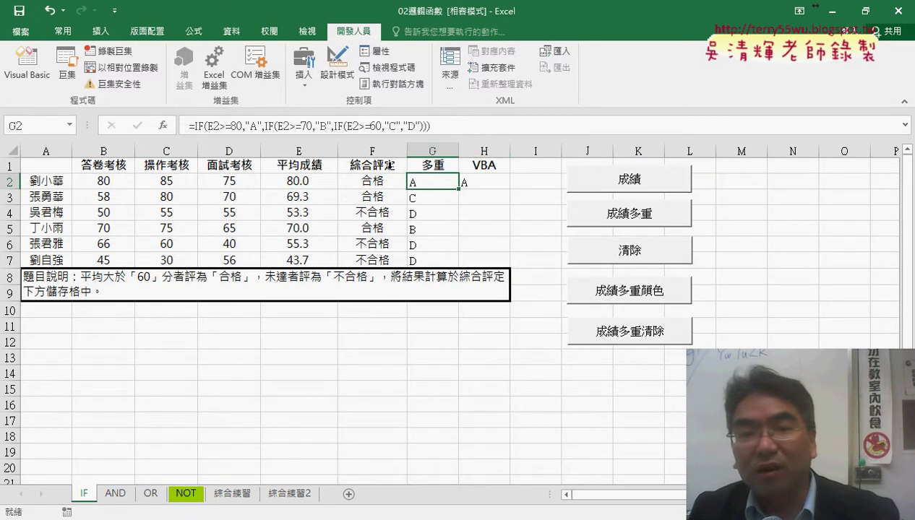
{"action": "left_click", "coordinate": [489, 179]}
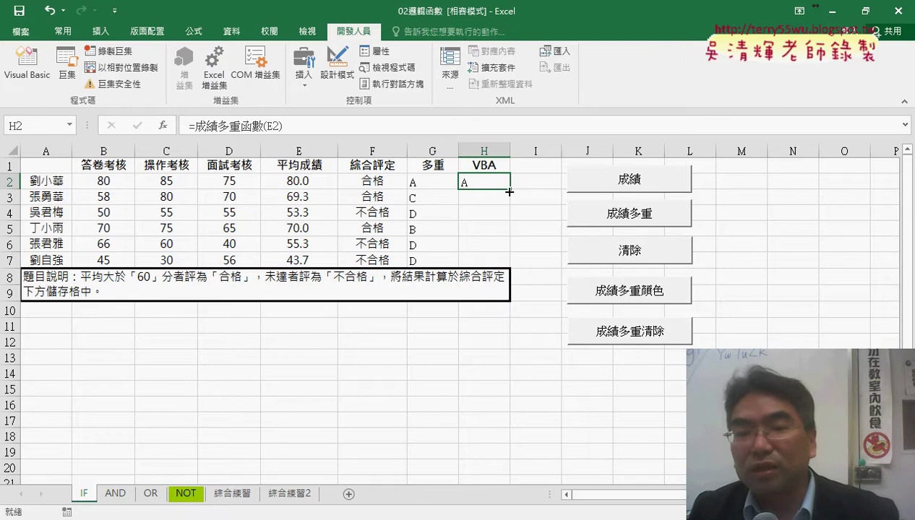
{"action": "left_click_drag", "start_coordinate": [510, 192], "coordinate": [510, 263]}
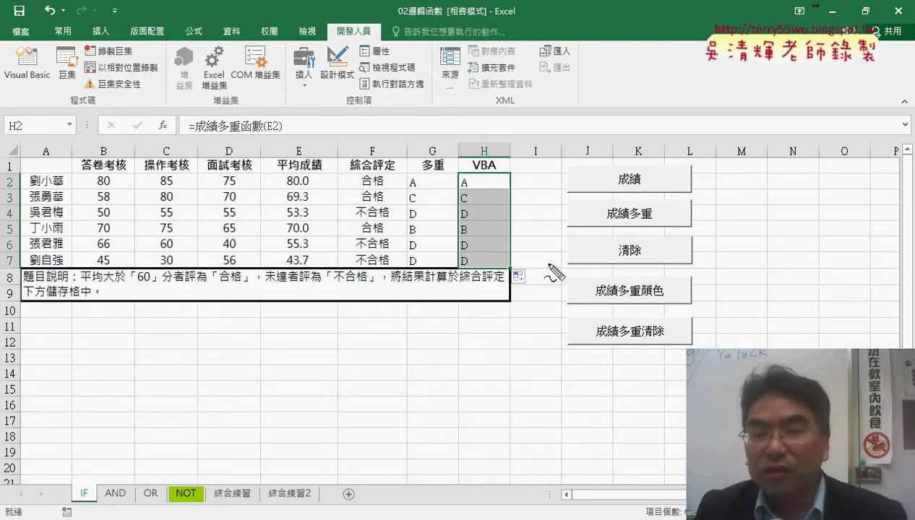
{"action": "left_click_drag", "start_coordinate": [654, 272], "coordinate": [664, 262]}
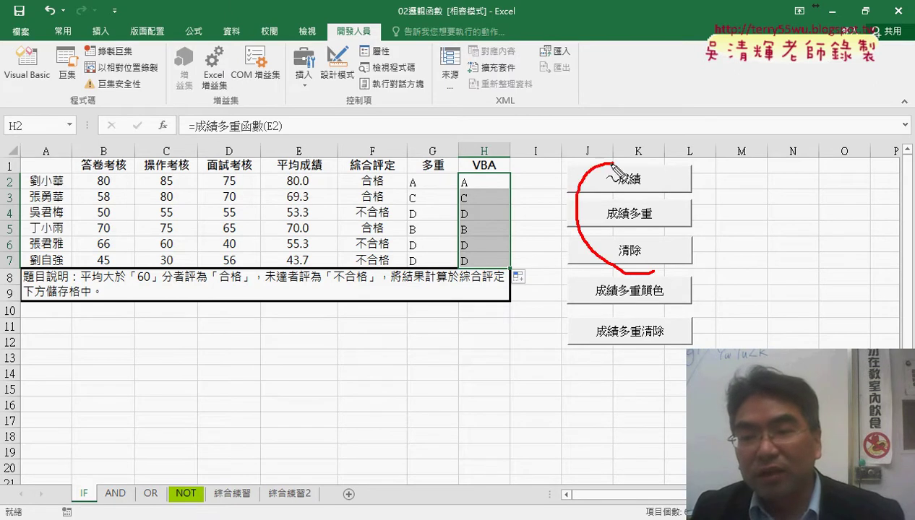
{"action": "left_click_drag", "start_coordinate": [473, 274], "coordinate": [488, 276]}
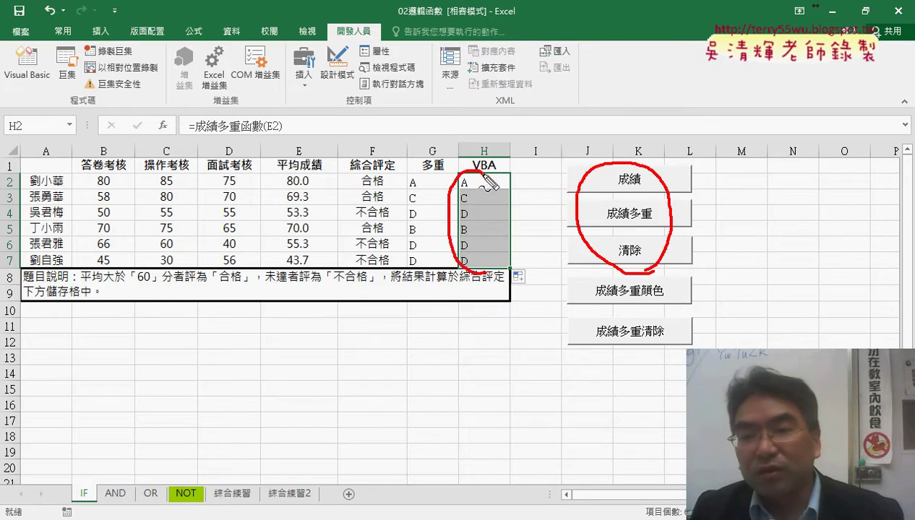
{"action": "mouse_move", "coordinate": [558, 170]}
{"action": "left_mouse_down"}
{"action": "mouse_move", "coordinate": [505, 209]}
{"action": "mouse_move", "coordinate": [516, 214]}
{"action": "left_mouse_up"}
{"action": "left_click_drag", "start_coordinate": [593, 295], "coordinate": [647, 294]}
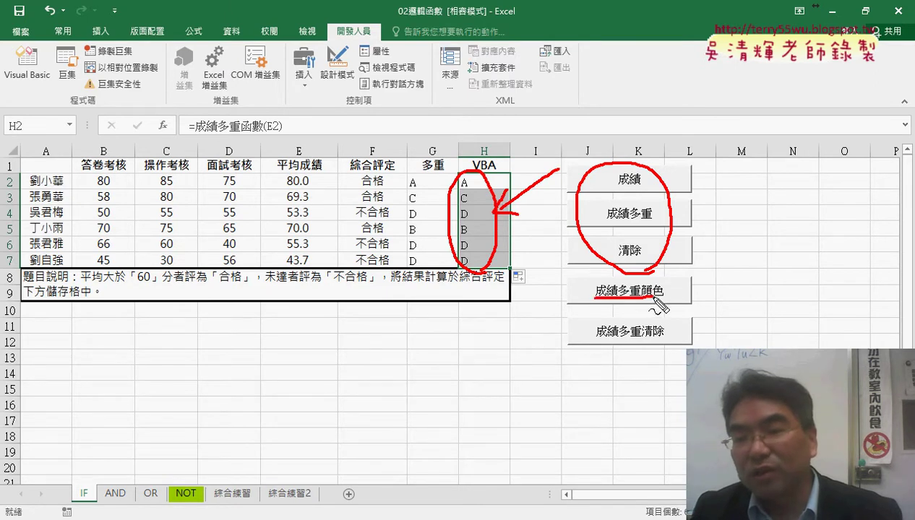
{"action": "left_click_drag", "start_coordinate": [597, 338], "coordinate": [664, 336]}
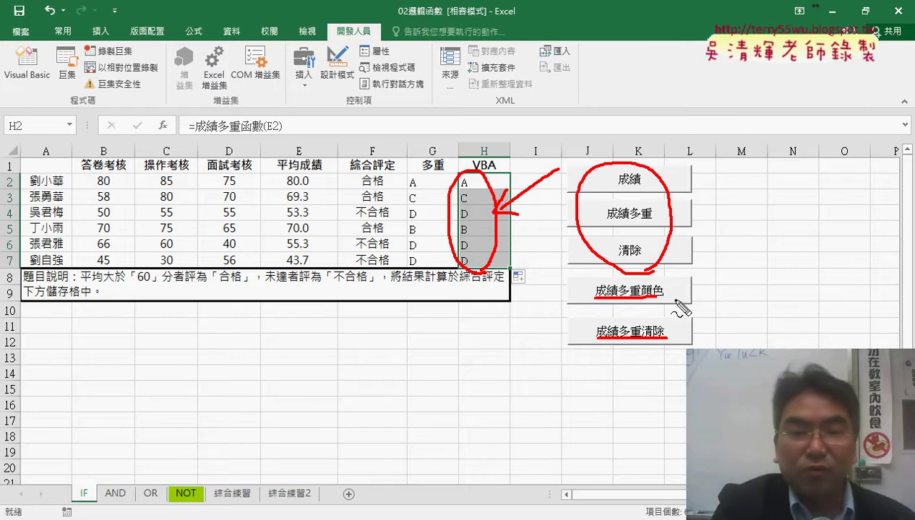
{"action": "key", "text": "Escape"}
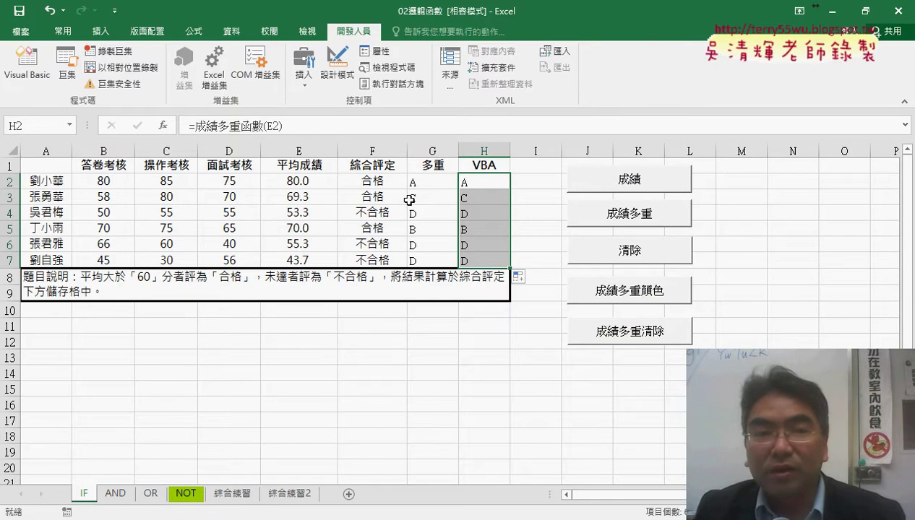
Select H2:H7, compare the G2 and H2 formulas, and run the 清除 macro
{"action": "left_click", "coordinate": [63, 32]}
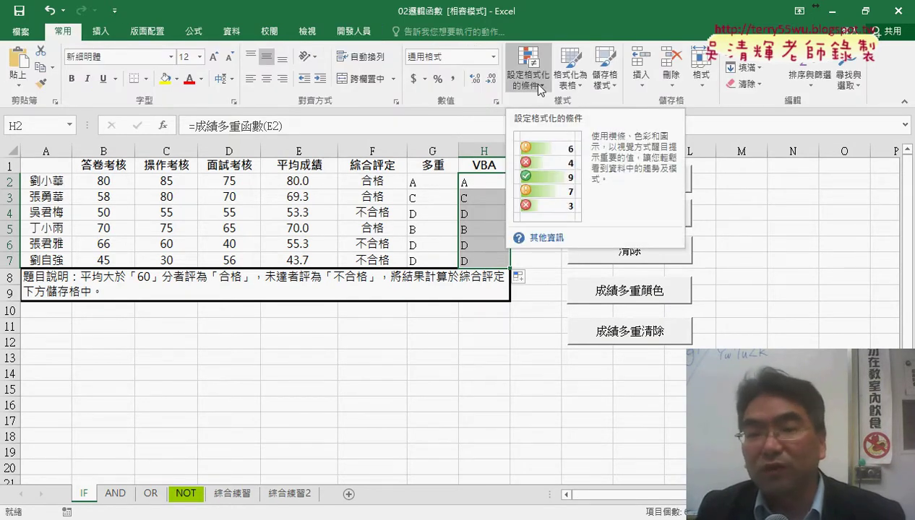
{"action": "left_click_drag", "start_coordinate": [484, 180], "coordinate": [491, 261]}
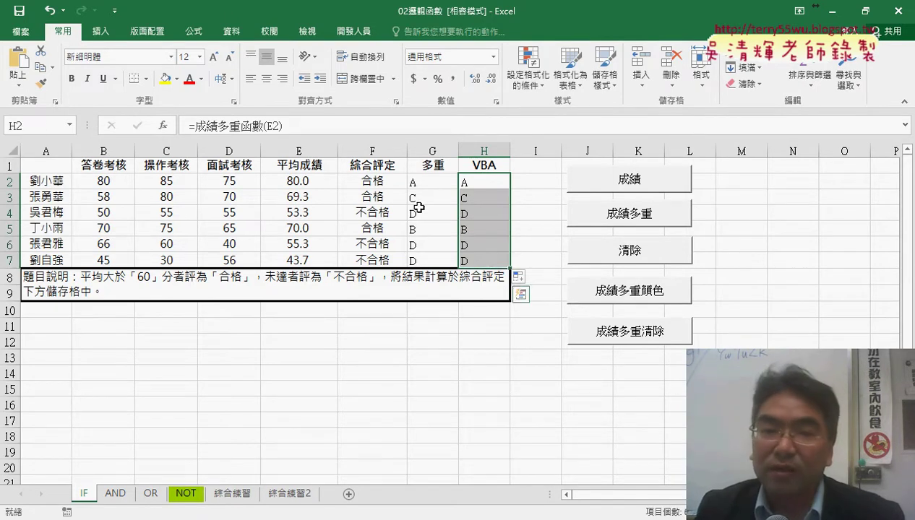
{"action": "left_click", "coordinate": [427, 182]}
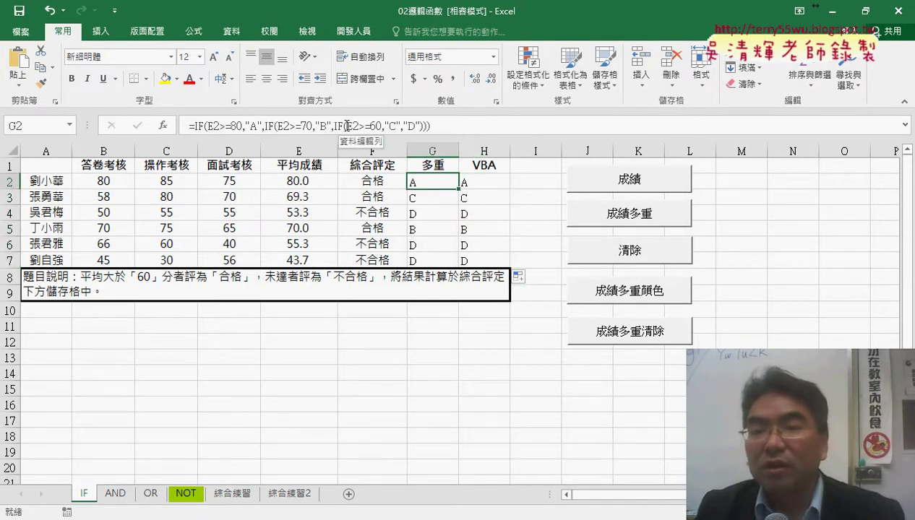
{"action": "left_click", "coordinate": [485, 183]}
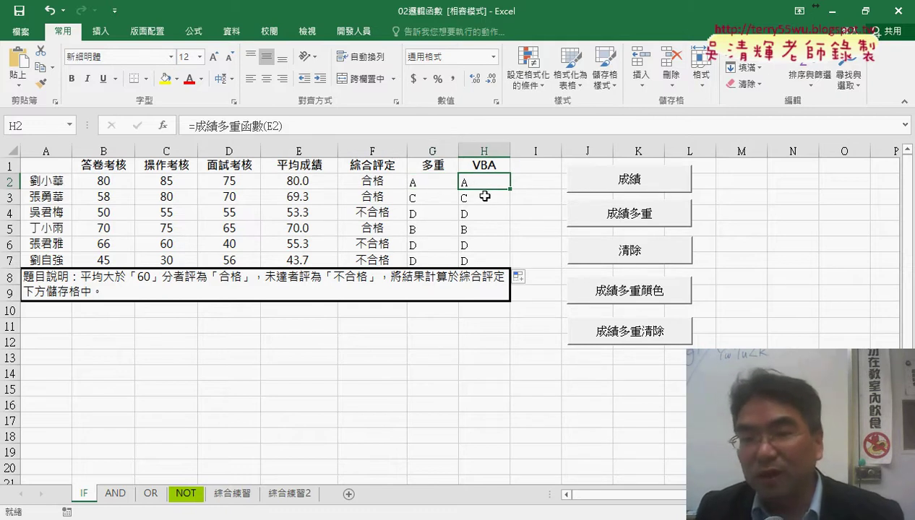
{"action": "left_click", "coordinate": [633, 252]}
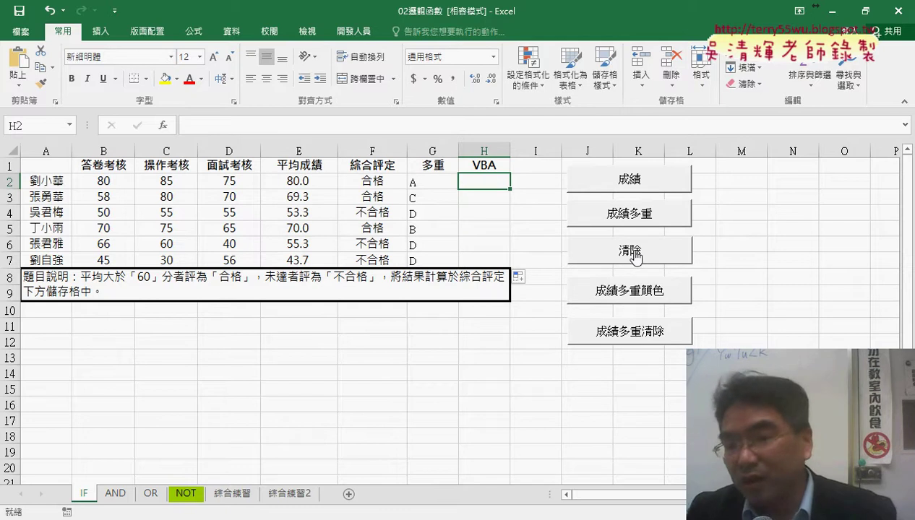